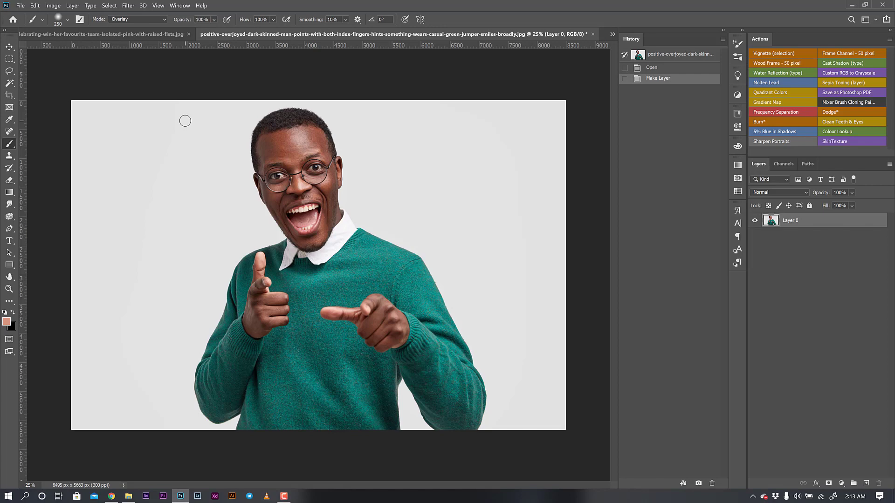
# Step: Switch to File Explorer and look through the sample photos in the Downloads folder
pyautogui.click(129, 496)
pyautogui.scroll(5, 200, 199)
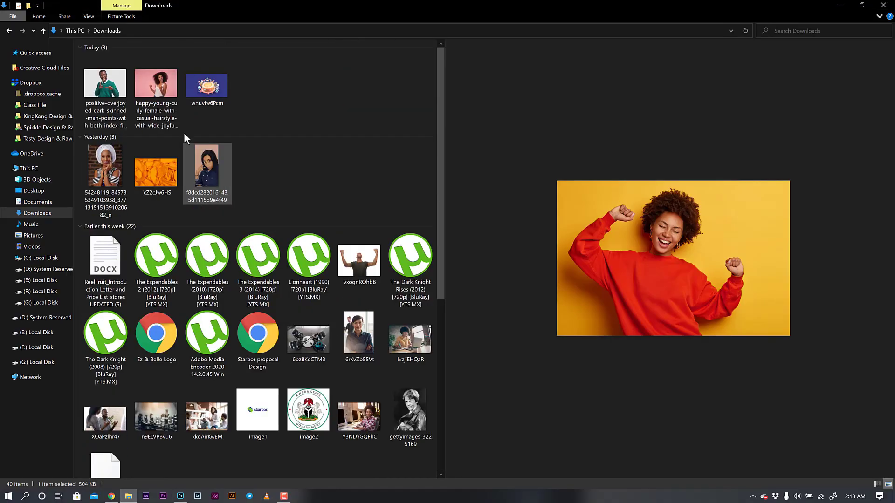
pyautogui.click(123, 120)
pyautogui.moveTo(122, 120); pyautogui.dragTo(712, 381)
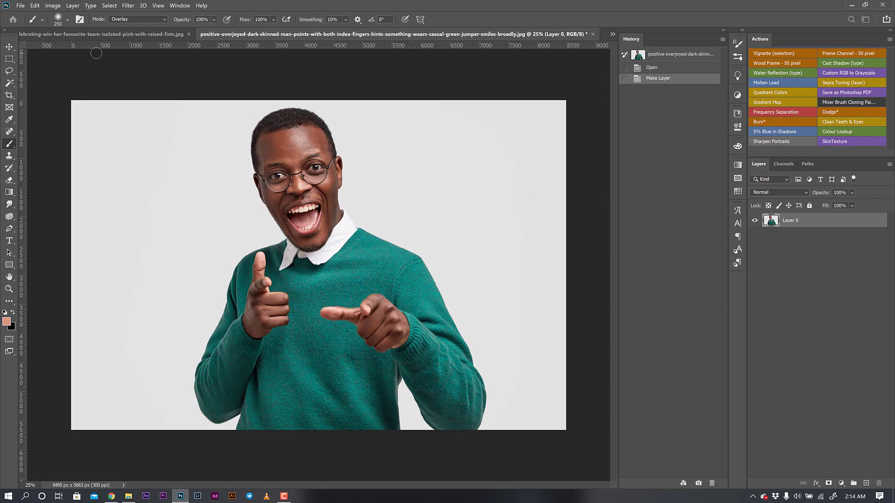
# Step: Open the image 2ht6mbtjkD from the Downloads folder
pyautogui.click(21, 6)
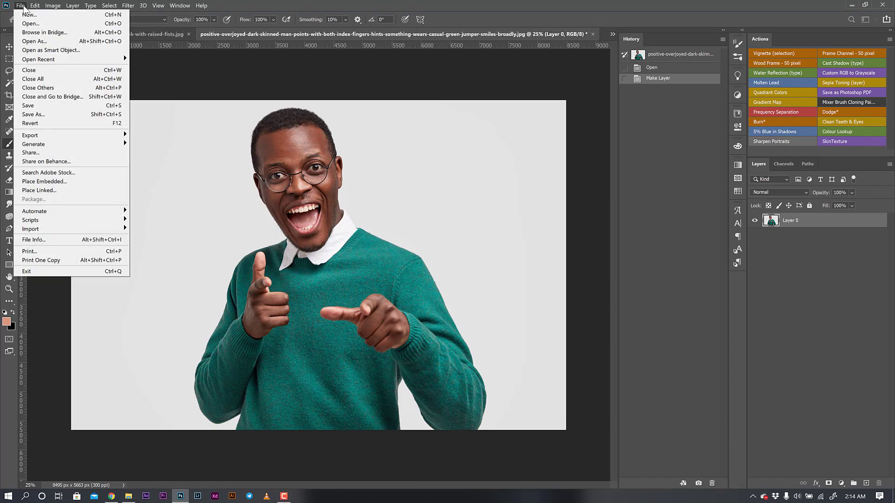
pyautogui.click(58, 24)
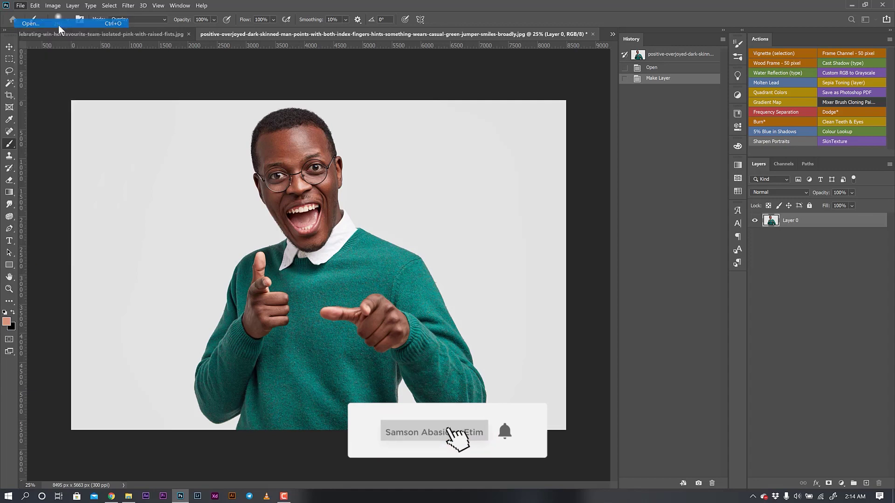
pyautogui.scroll(-10, 171, 112)
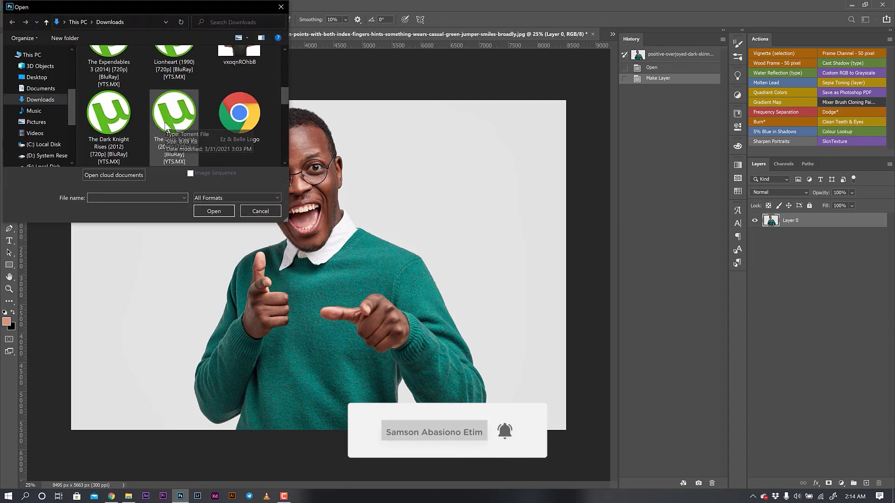
pyautogui.scroll(2, 164, 134)
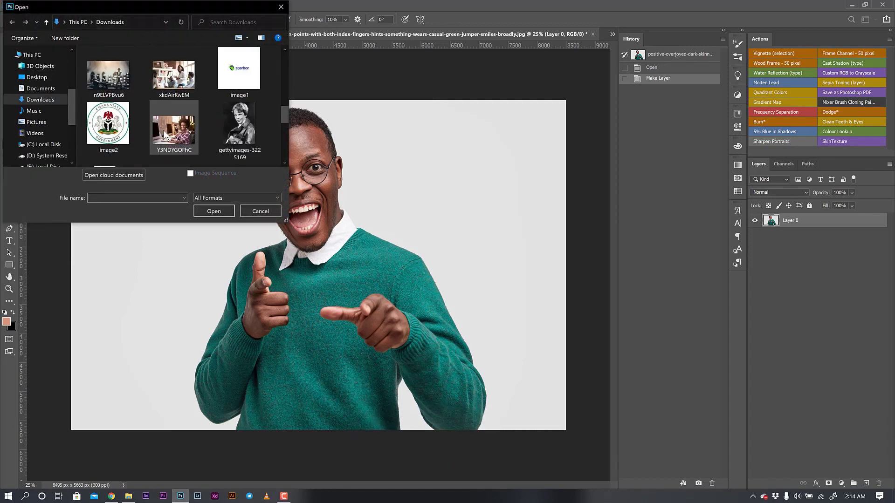
pyautogui.scroll(-5, 164, 143)
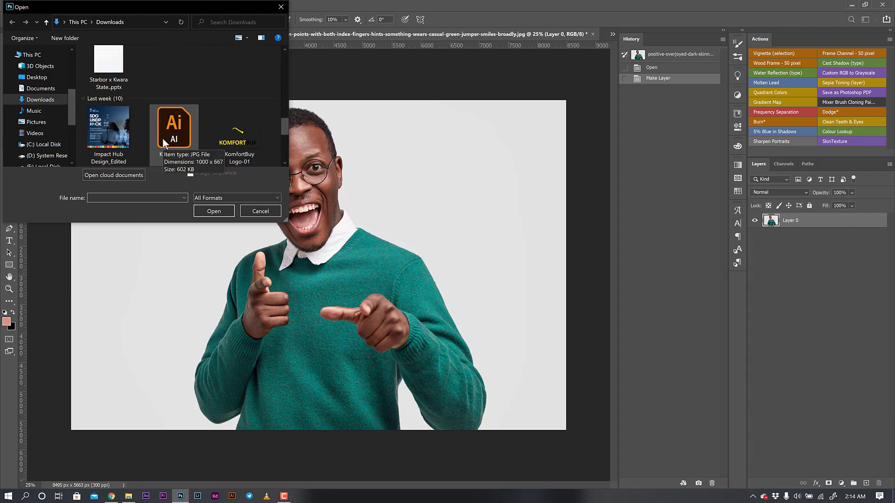
pyautogui.scroll(2, 150, 132)
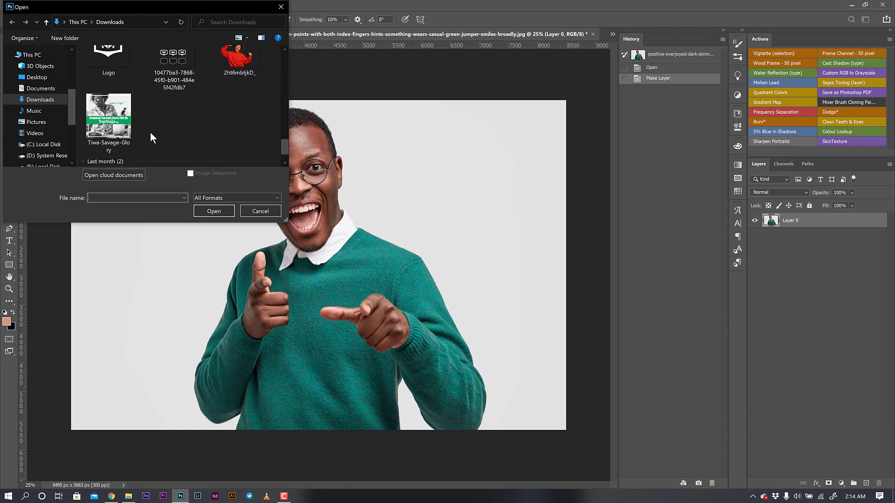
pyautogui.scroll(-2, 166, 152)
pyautogui.click(170, 141)
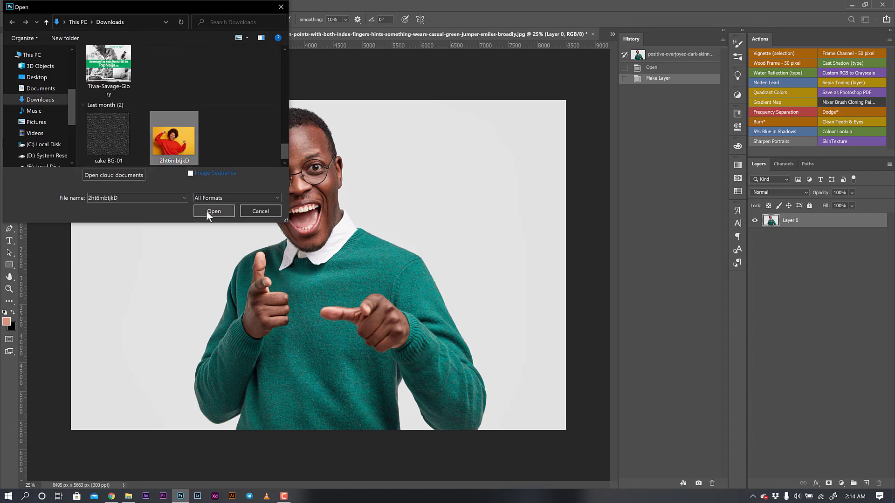
pyautogui.click(208, 211)
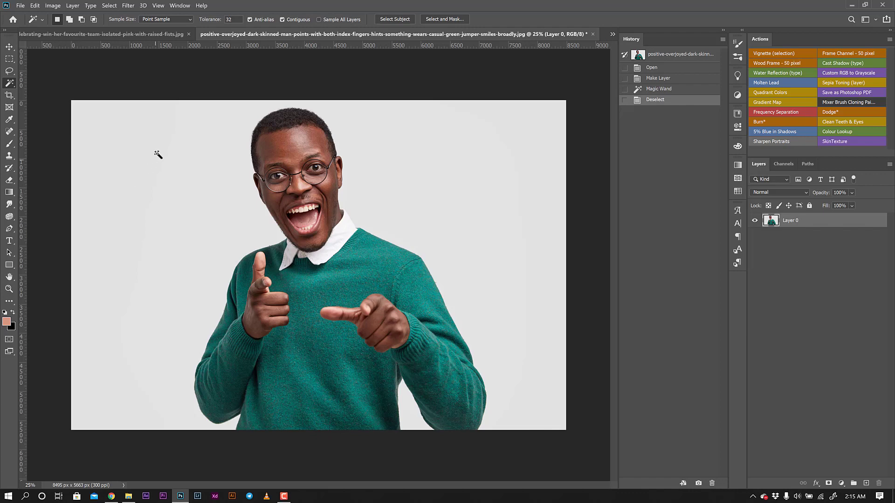
# Step: Select the man in the green jumper with the Magic Wand's Select Subject and mask out the background on Layer 0
pyautogui.click(9, 47)
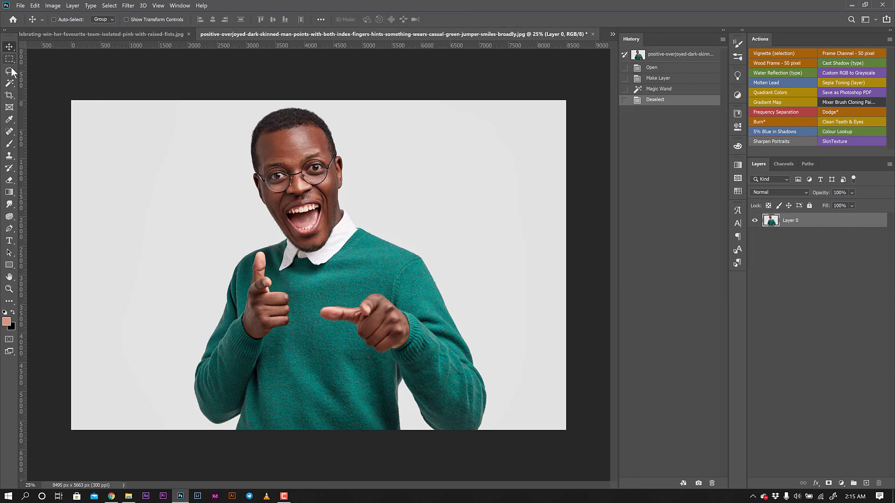
pyautogui.click(10, 83)
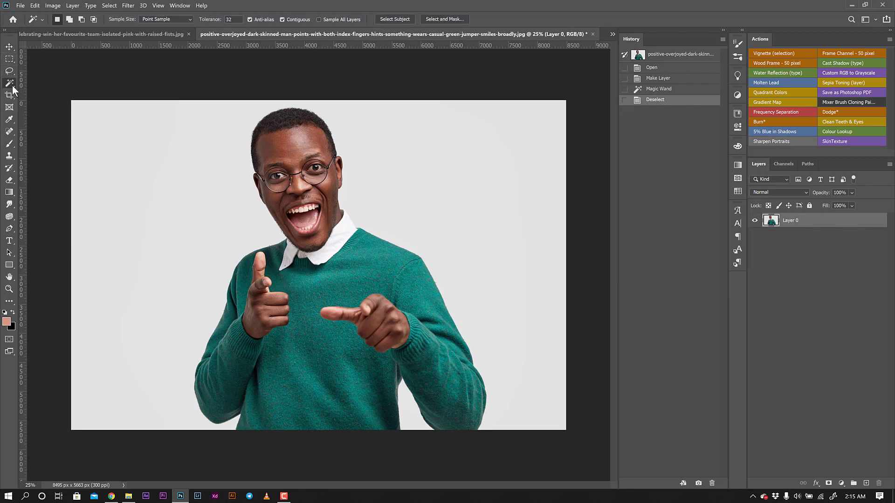
pyautogui.click(394, 18)
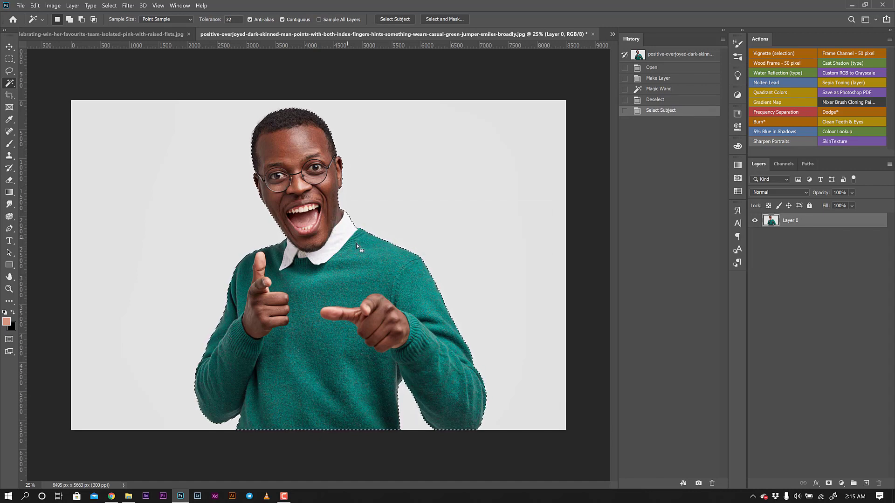
pyautogui.click(829, 483)
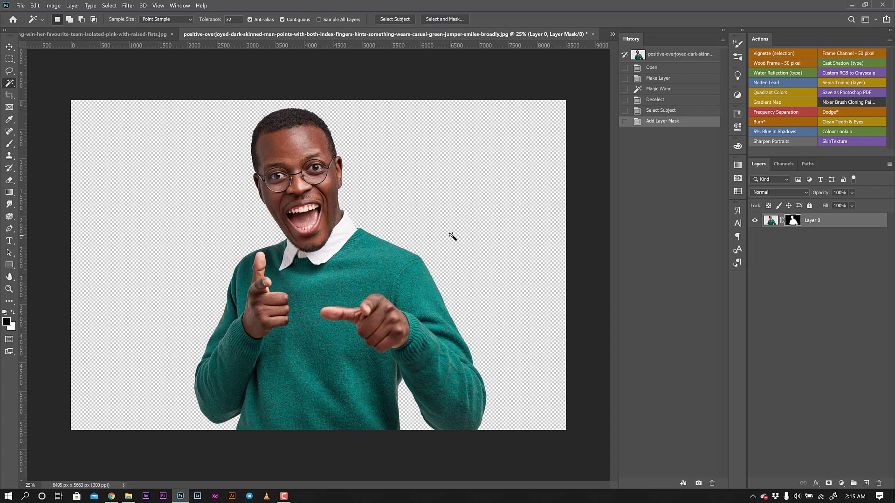
# Step: Look at the open photo of the curly-haired woman on the pink background
pyautogui.click(612, 34)
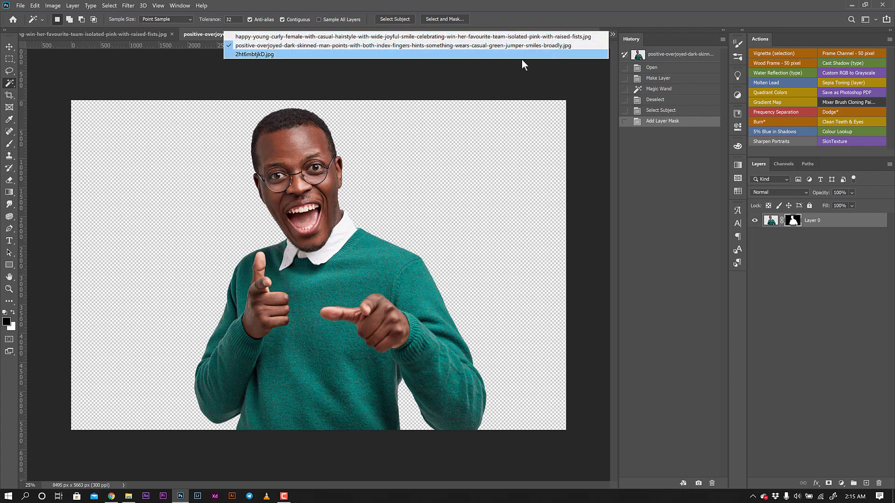
pyautogui.click(507, 37)
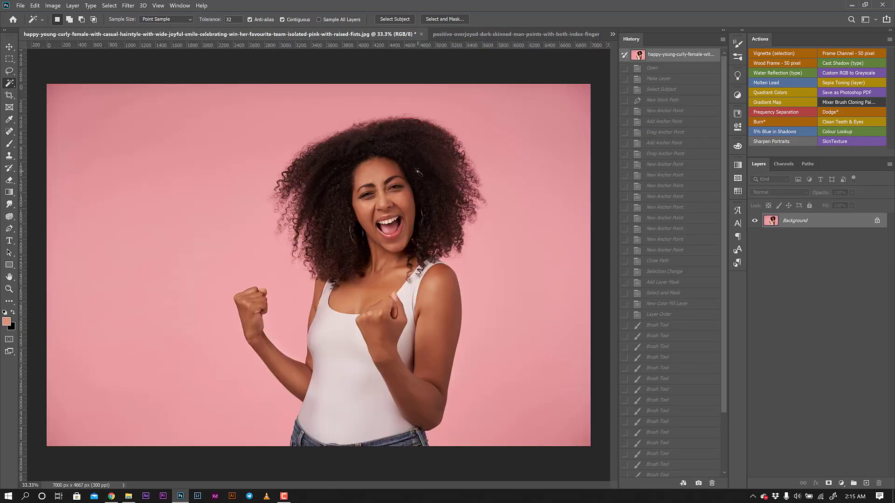
# Step: In 2ht6mbtjkD.jpg, select the woman with Select Subject and unlock the Background layer
pyautogui.click(611, 35)
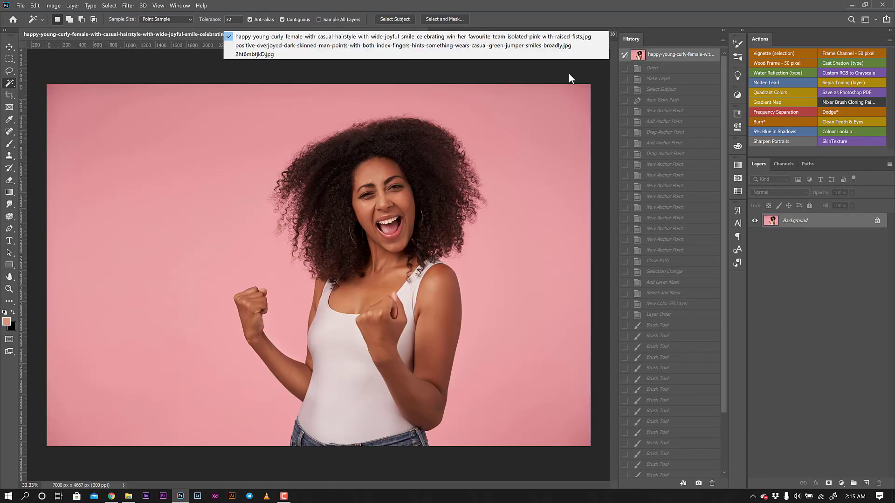
pyautogui.click(555, 51)
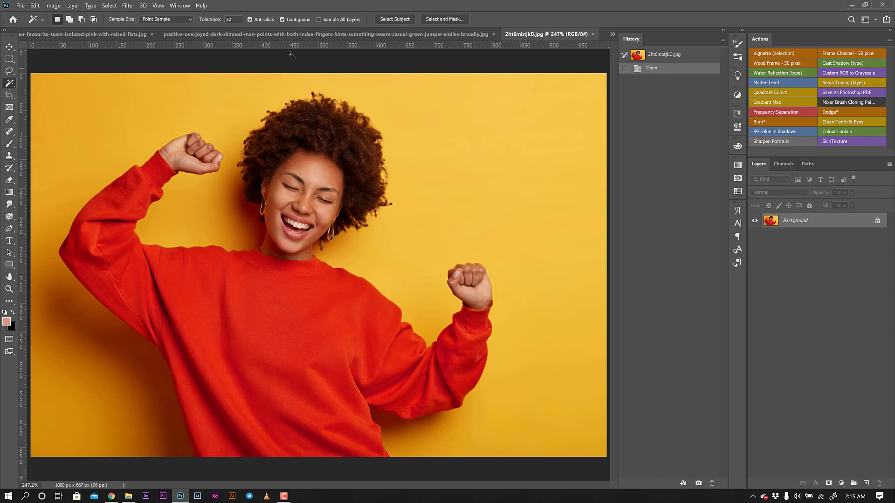
pyautogui.click(389, 19)
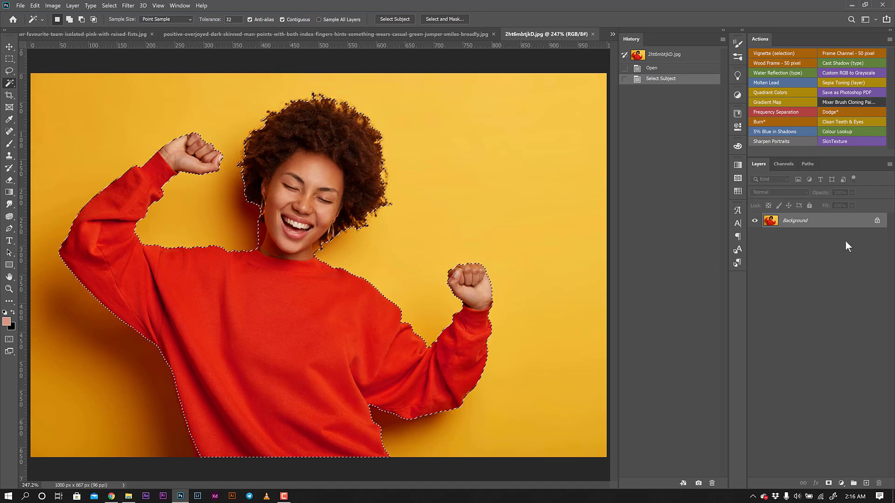
pyautogui.click(876, 221)
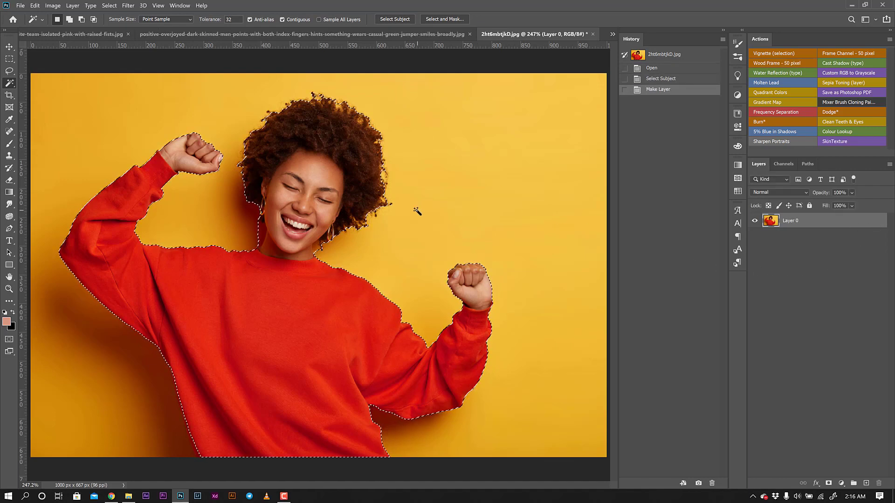
# Step: With the Pen tool in Path mode, start a path from the sweater's shoulder edge across the collar tip and up the neck to the jaw
pyautogui.keyDown('ctrl'); pyautogui.click(277, 229); pyautogui.keyUp('ctrl')
pyautogui.keyDown('ctrl'); pyautogui.click(277, 229); pyautogui.keyUp('ctrl')
pyautogui.keyDown('ctrl'); pyautogui.click(277, 228); pyautogui.keyUp('ctrl')
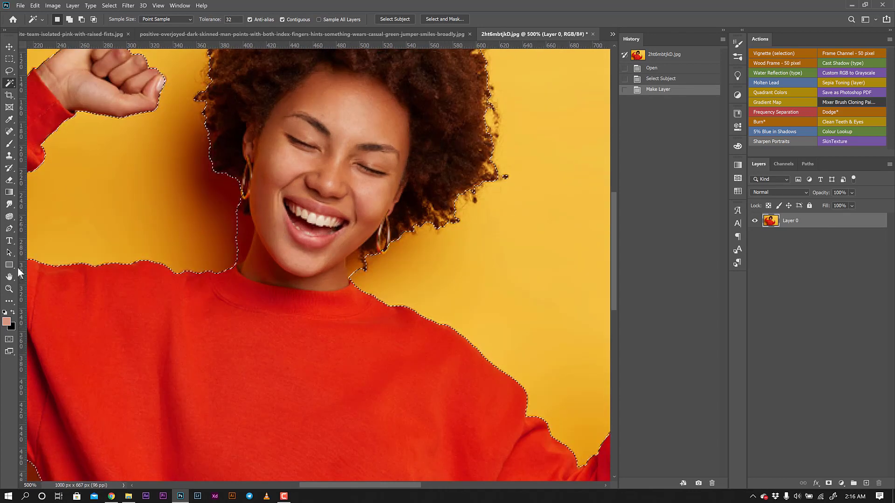
pyautogui.click(9, 228)
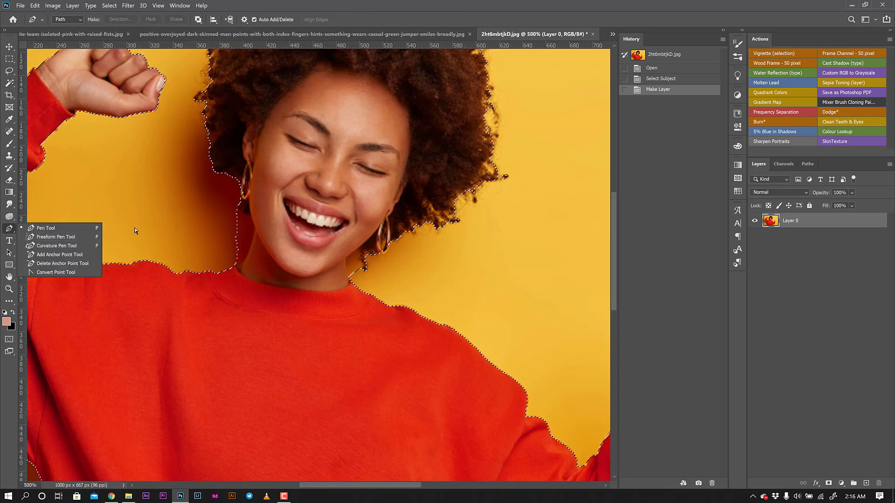
pyautogui.click(28, 228)
pyautogui.keyDown('ctrl'); pyautogui.click(251, 262); pyautogui.keyUp('ctrl')
pyautogui.keyDown('ctrl'); pyautogui.click(250, 262); pyautogui.keyUp('ctrl')
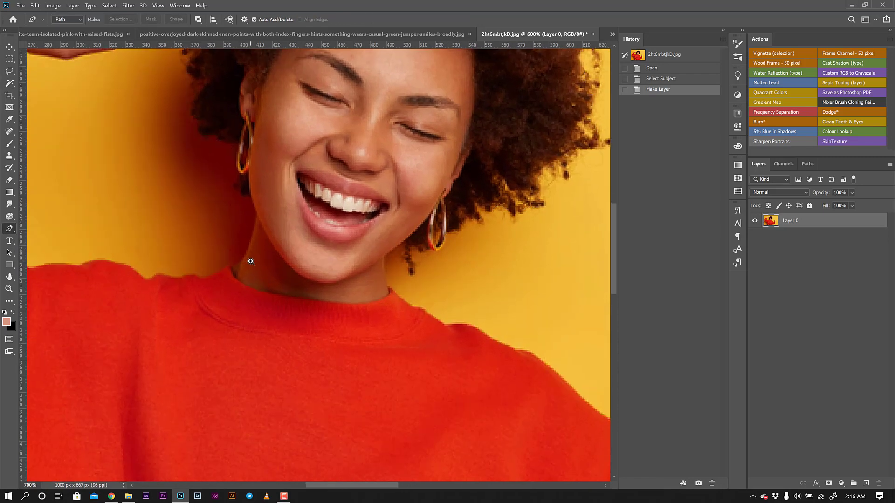
pyautogui.keyDown('ctrl'); pyautogui.click(251, 262); pyautogui.keyUp('ctrl')
pyautogui.click(251, 262)
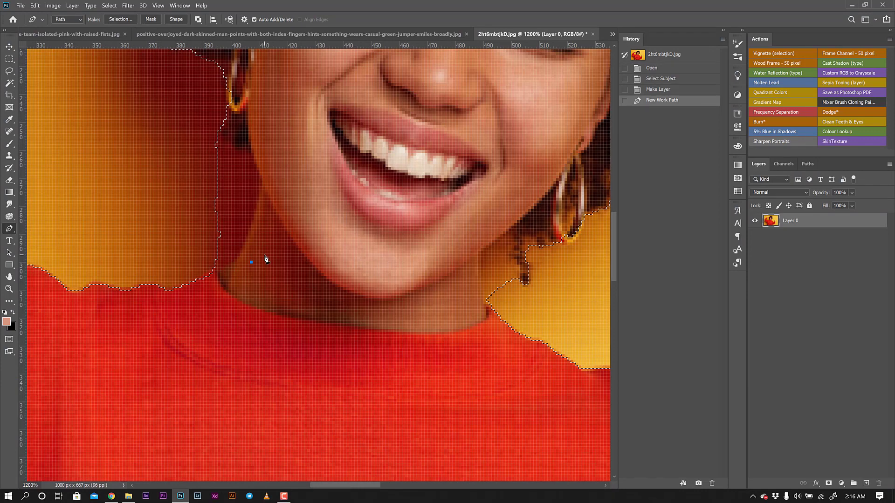
pyautogui.hotkey('ctrl', 'z')
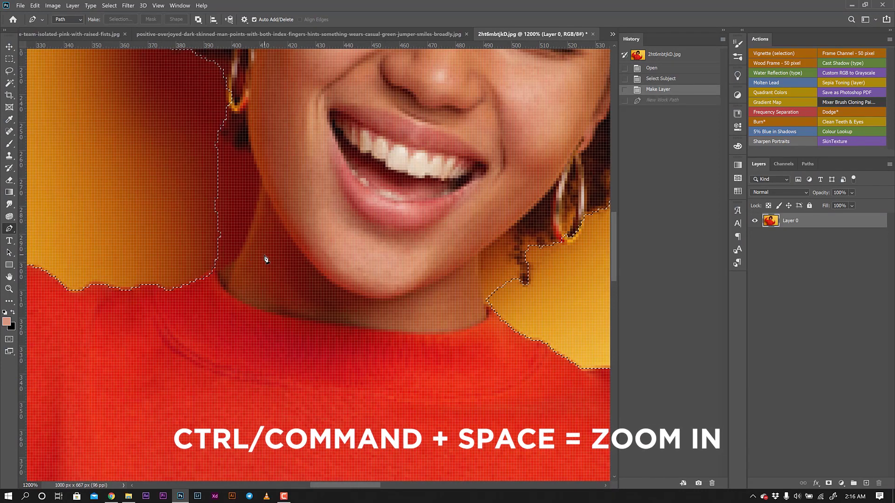
pyautogui.keyDown('ctrl'); pyautogui.click(237, 256); pyautogui.keyUp('ctrl')
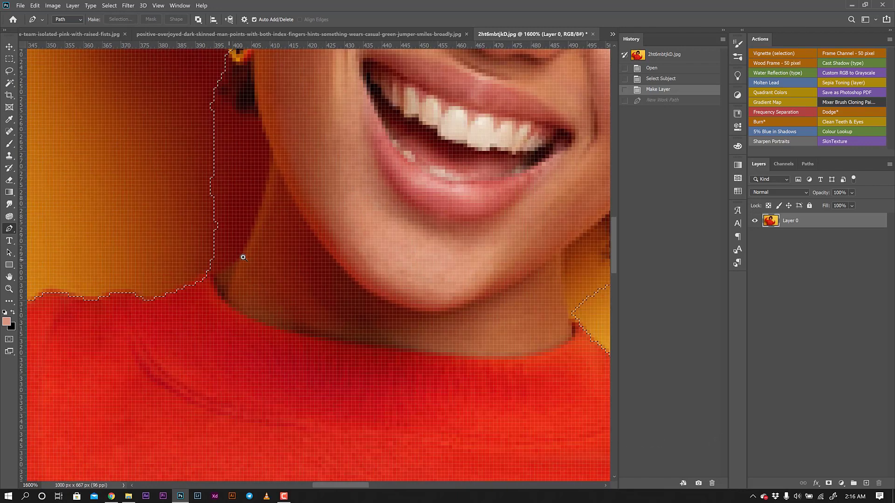
pyautogui.click(187, 285)
pyautogui.click(207, 274)
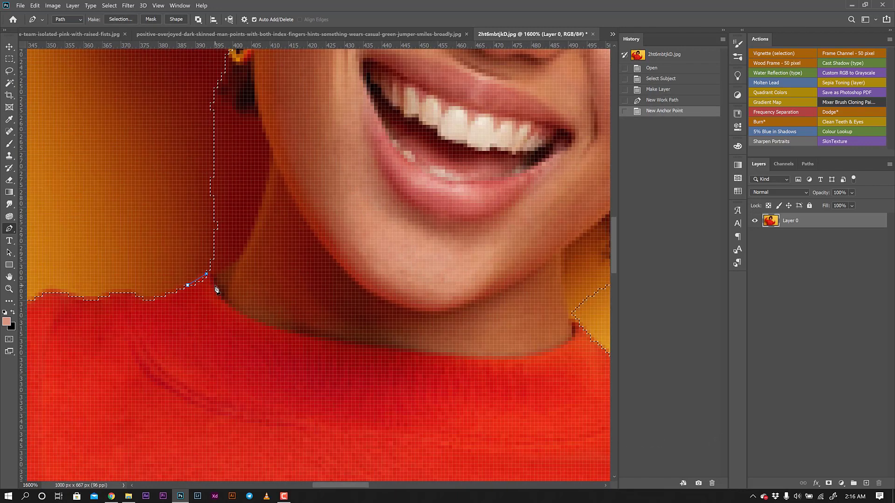
pyautogui.click(218, 289)
pyautogui.click(269, 154)
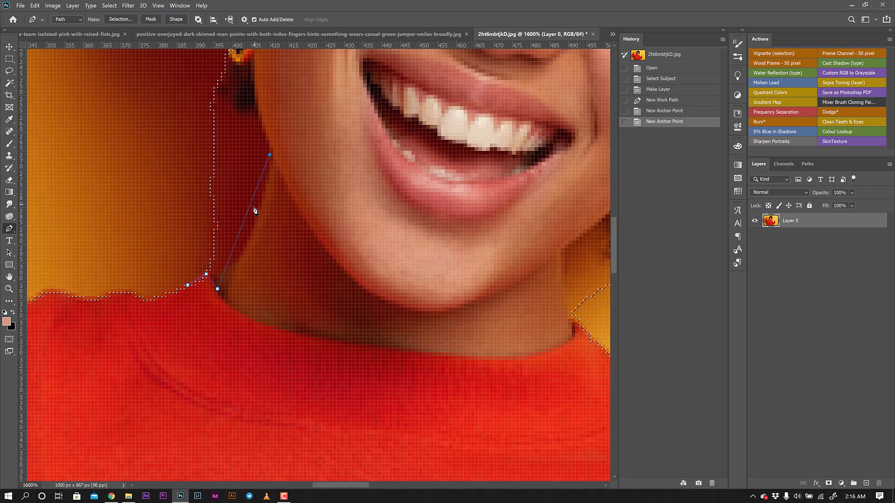
pyautogui.click(254, 226)
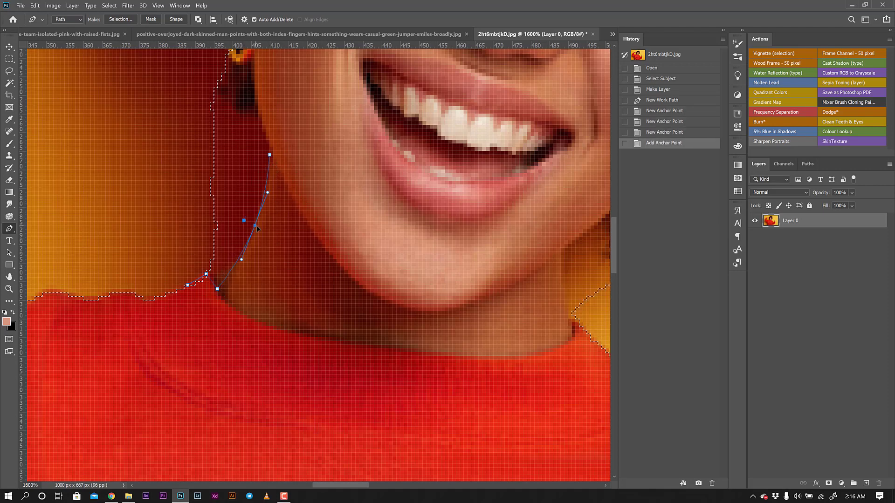
pyautogui.moveTo(256, 226); pyautogui.dragTo(256, 227)
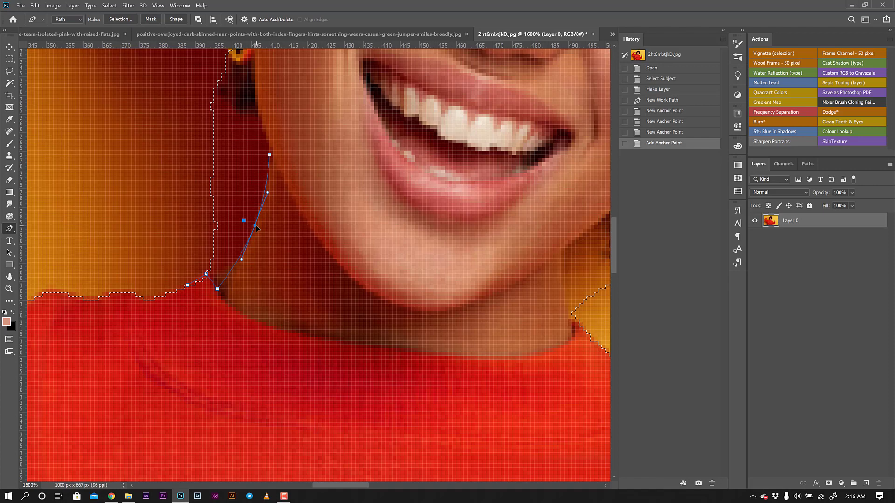
pyautogui.hotkey('ctrl', 'z')
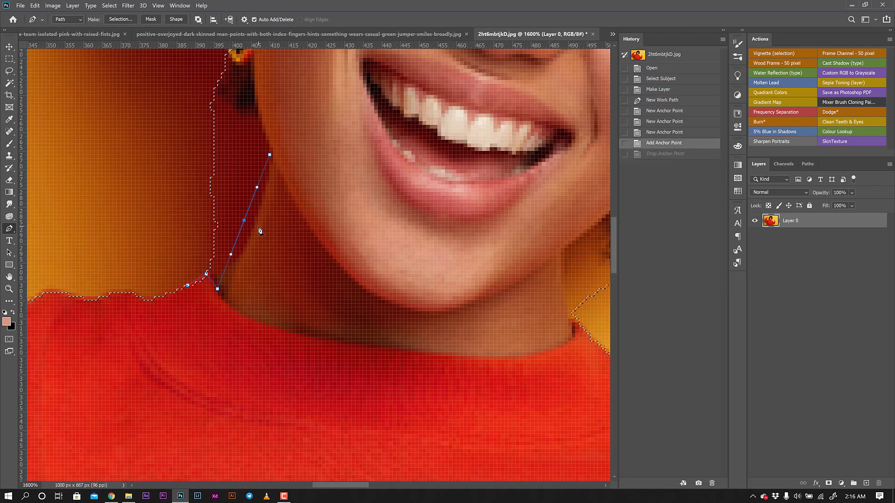
pyautogui.hotkey('ctrl', 'z')
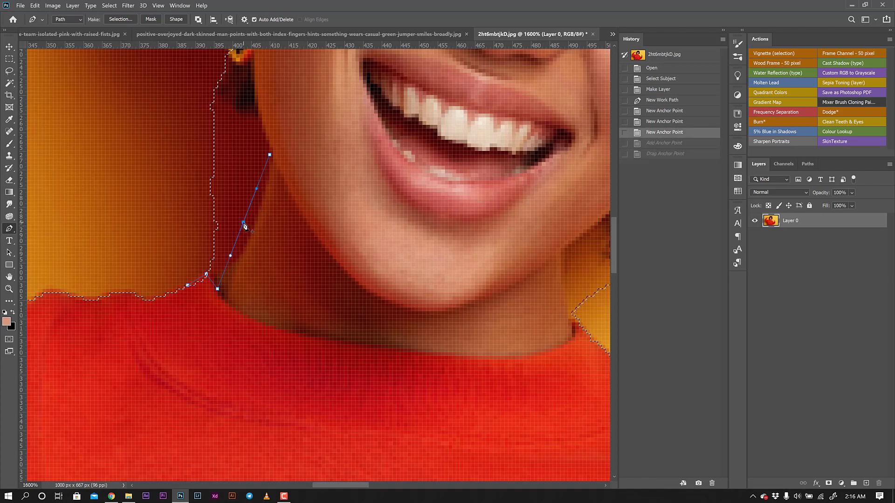
# Step: Add an anchor to the neck segment, bend it along the neck's curve, and extend the path up the jaw to the dark hair tuft
pyautogui.click(247, 224)
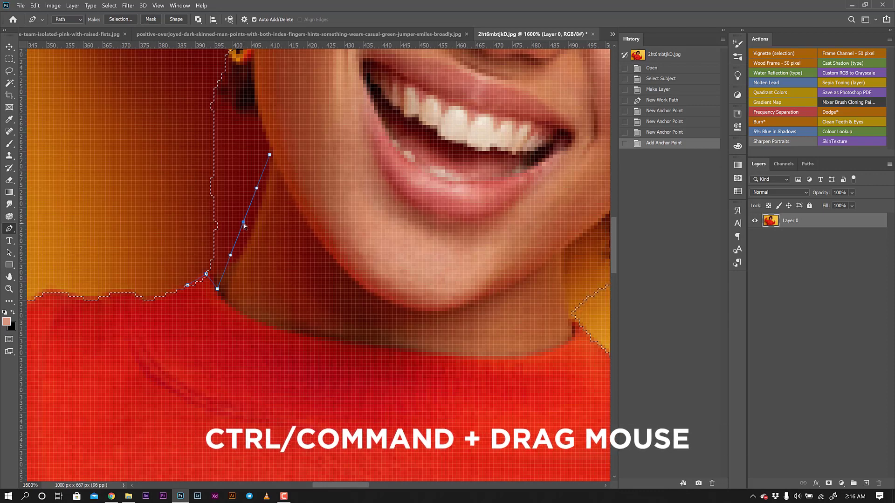
pyautogui.moveTo(244, 223); pyautogui.dragTo(256, 228)
pyautogui.moveTo(298, 183); pyautogui.dragTo(302, 301)
pyautogui.click(263, 229)
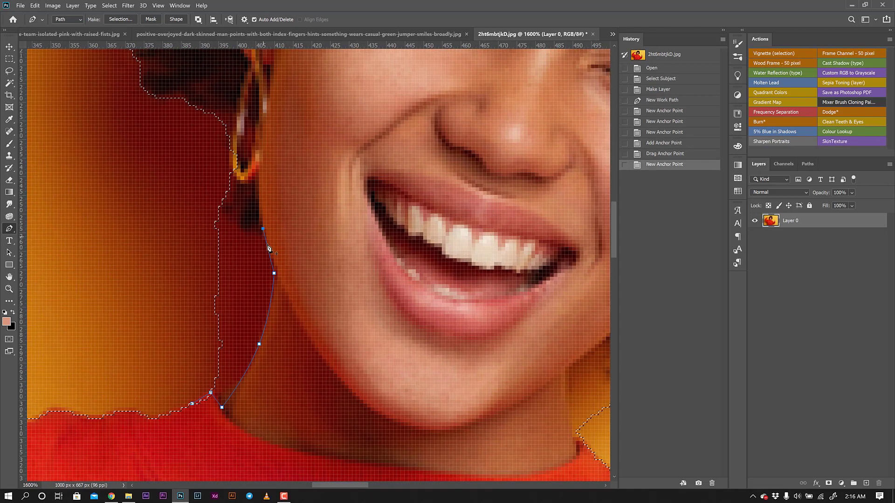
# Step: Extend the path to the earring's lower edge and curve the new segment around the dark hair tuft with two added anchor points
pyautogui.click(233, 176)
pyautogui.click(250, 204)
pyautogui.moveTo(250, 204); pyautogui.dragTo(263, 233)
pyautogui.click(233, 196)
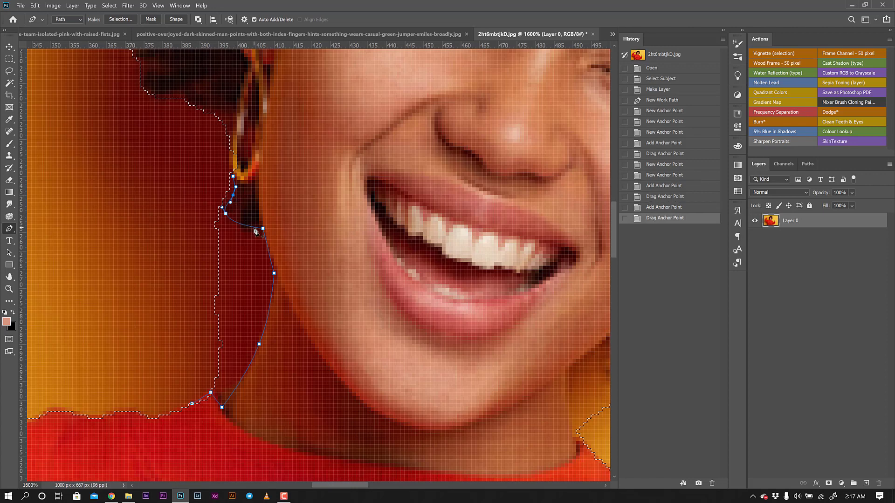
# Step: Rework the anchor point on the jaw segment below the hair tuft so the path follows the jaw and neck curve
pyautogui.moveTo(274, 274); pyautogui.dragTo(278, 276)
pyautogui.click(274, 276)
pyautogui.scroll(-1, 279, 275)
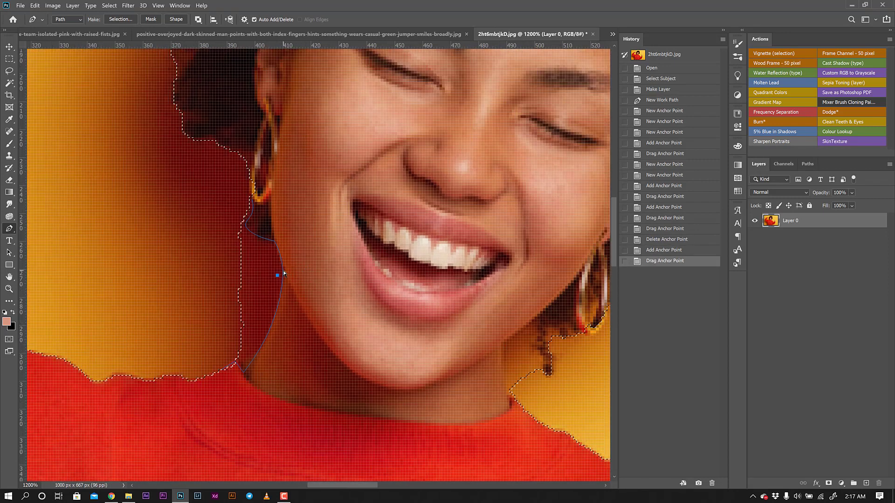
# Step: Resume the path at the earring's lower edge and close it through the background beside the neck, back to its start at the shoulder
pyautogui.click(253, 201)
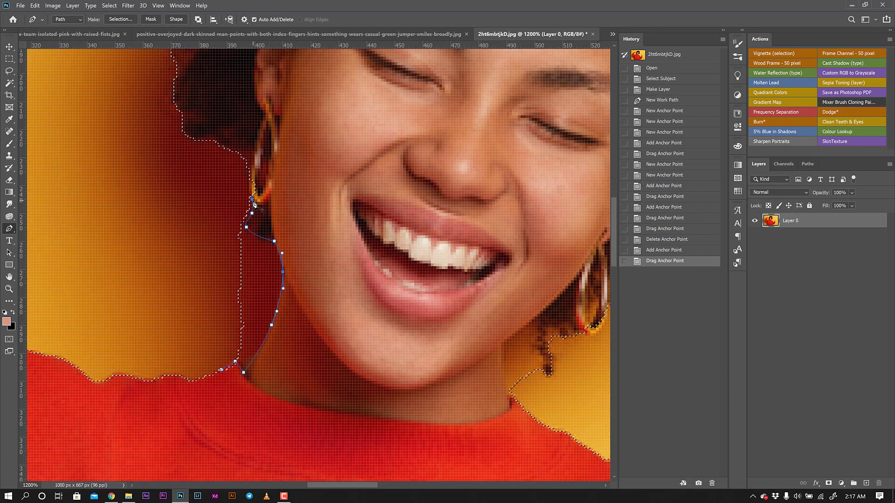
pyautogui.click(253, 200)
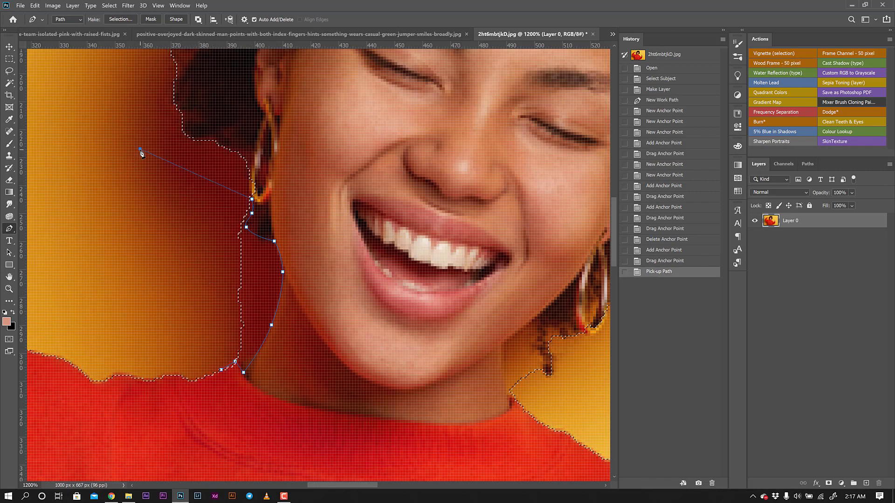
pyautogui.click(140, 149)
pyautogui.click(128, 252)
pyautogui.click(126, 319)
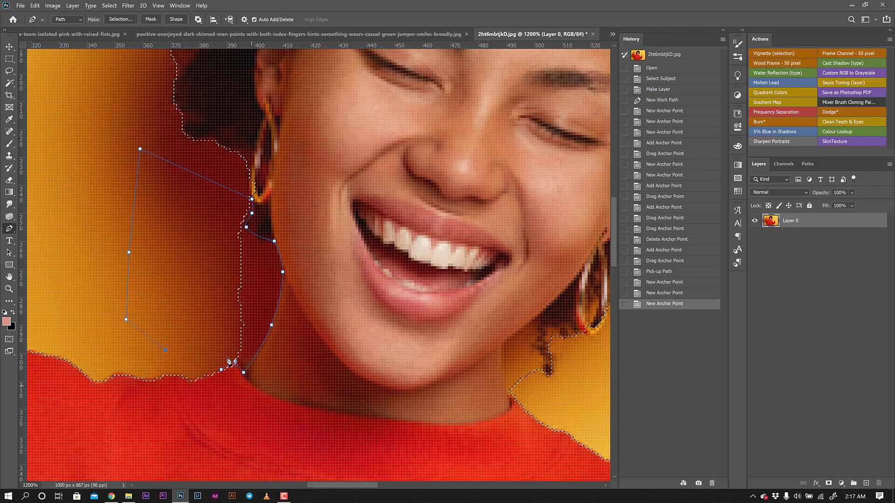
pyautogui.click(215, 347)
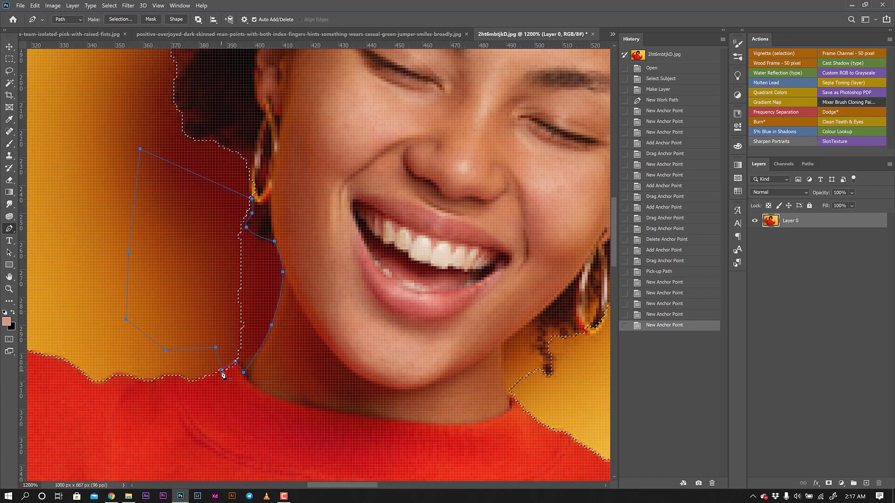
pyautogui.click(222, 372)
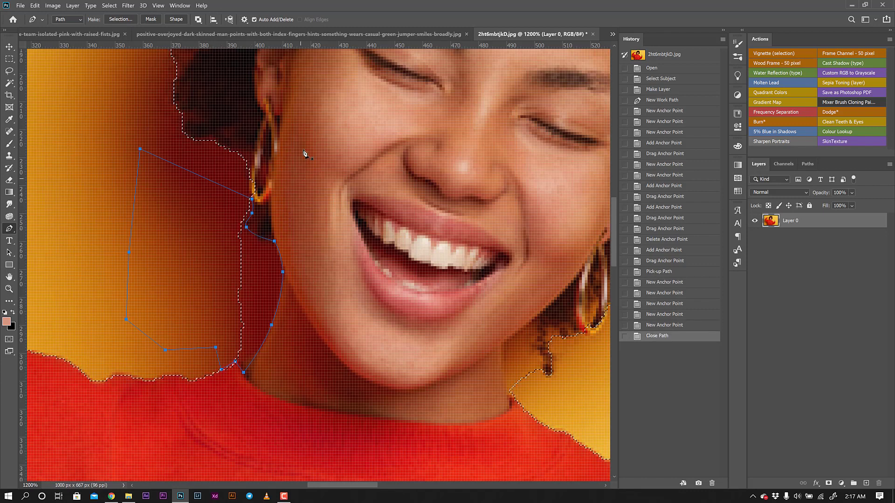
# Step: Make a selection from the neck path using Subtract from Selection with a 0-pixel feather
pyautogui.rightClick(328, 130)
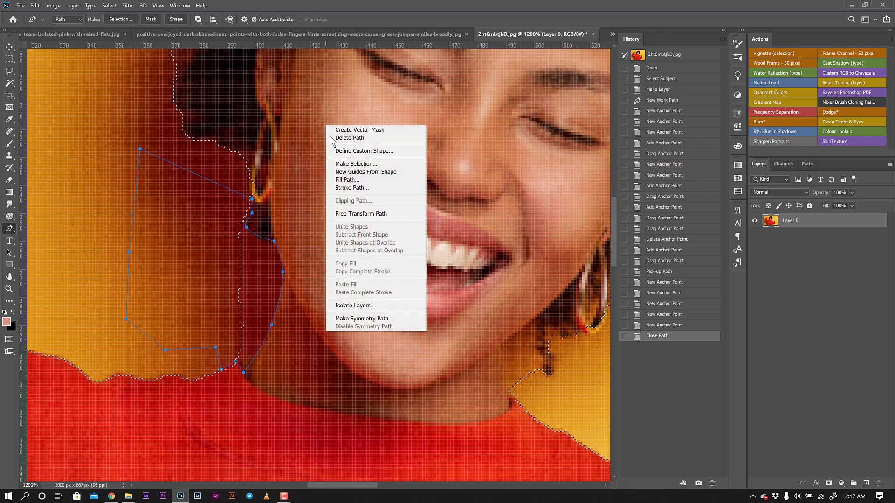
pyautogui.click(344, 164)
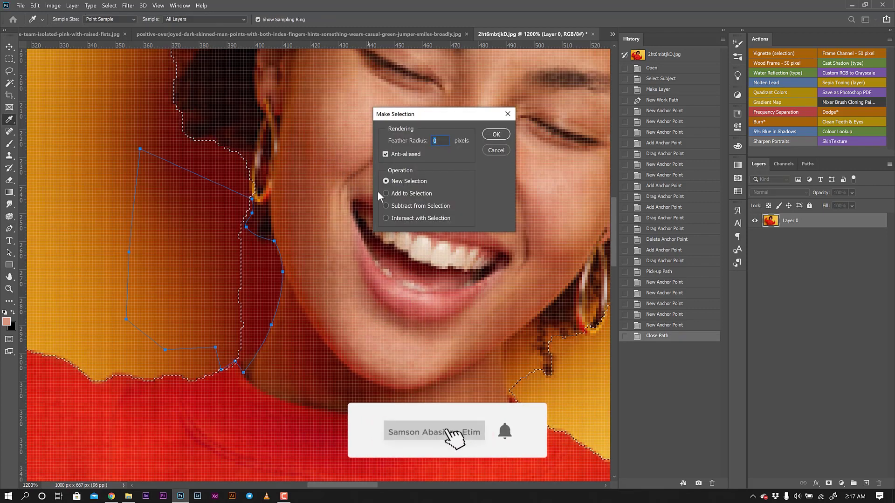
pyautogui.click(402, 206)
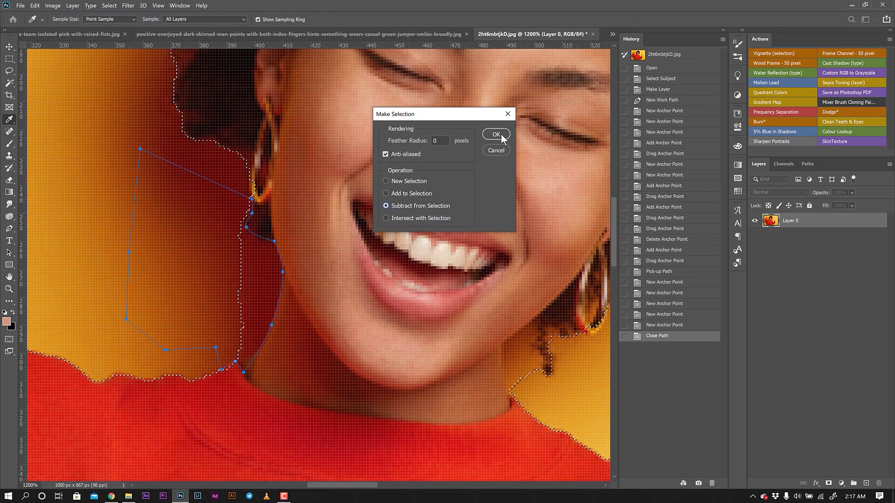
pyautogui.press('Return')
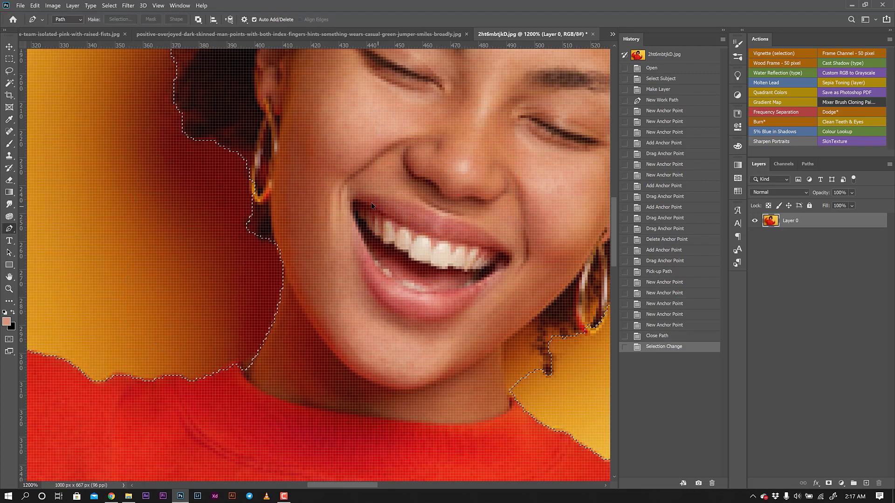
# Step: Draw a closed path around the lower part of the earring beside the dark hair tuft, curving it along the hoop's outer edge
pyautogui.scroll(-2, 371, 203)
pyautogui.scroll(3, 344, 206)
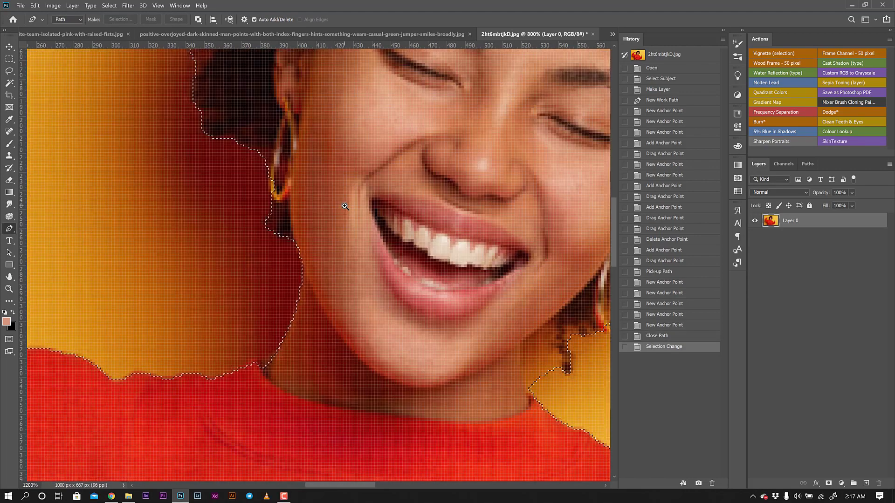
pyautogui.scroll(-1, 242, 179)
pyautogui.scroll(2, 249, 182)
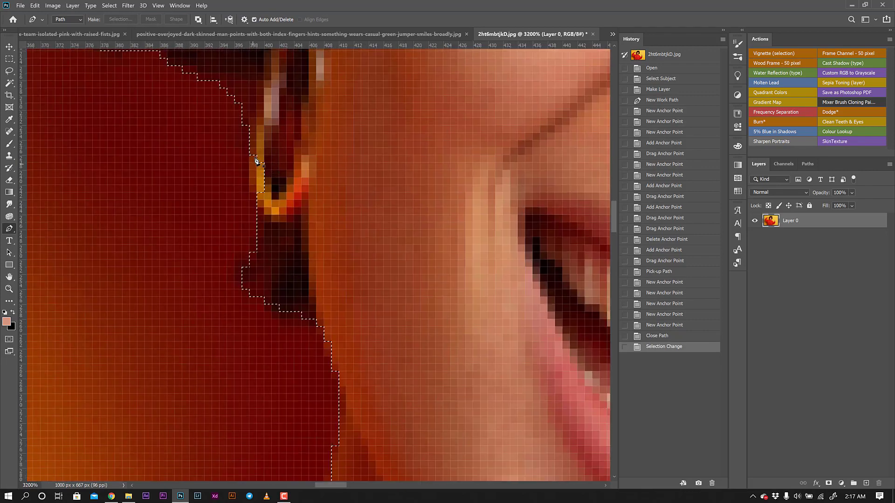
pyautogui.scroll(-1, 252, 176)
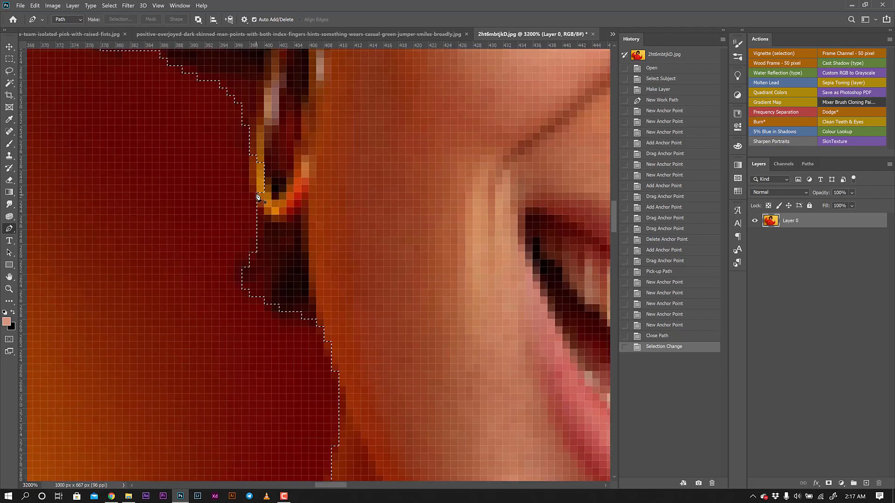
pyautogui.scroll(1, 261, 203)
pyautogui.scroll(-1, 260, 204)
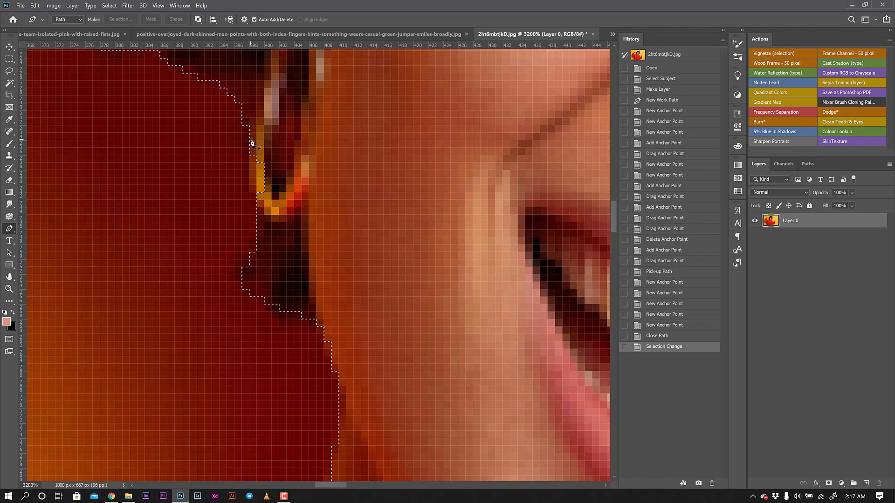
pyautogui.scroll(1, 251, 142)
pyautogui.click(249, 140)
pyautogui.click(255, 182)
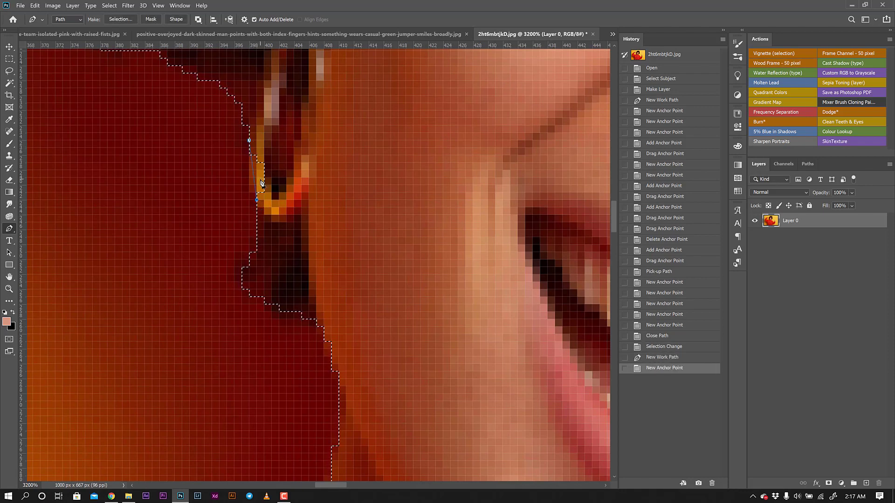
pyautogui.moveTo(254, 182); pyautogui.dragTo(303, 189)
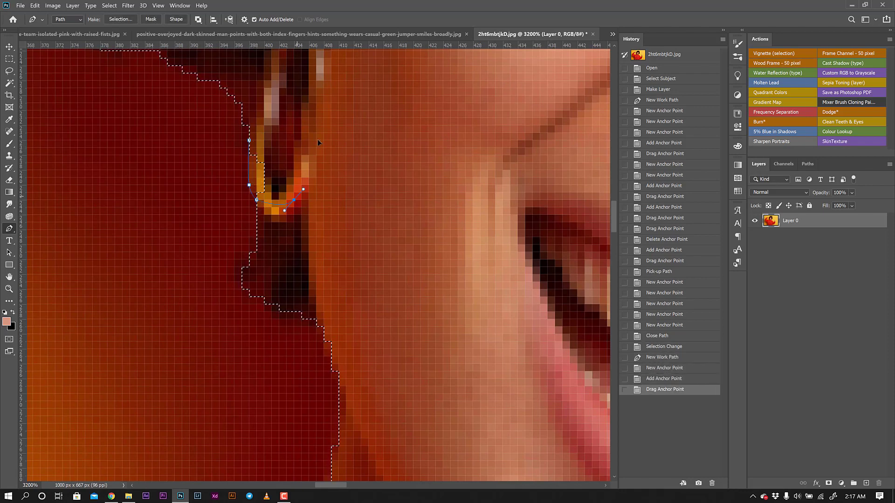
pyautogui.moveTo(316, 126); pyautogui.dragTo(260, 122)
pyautogui.click(294, 96)
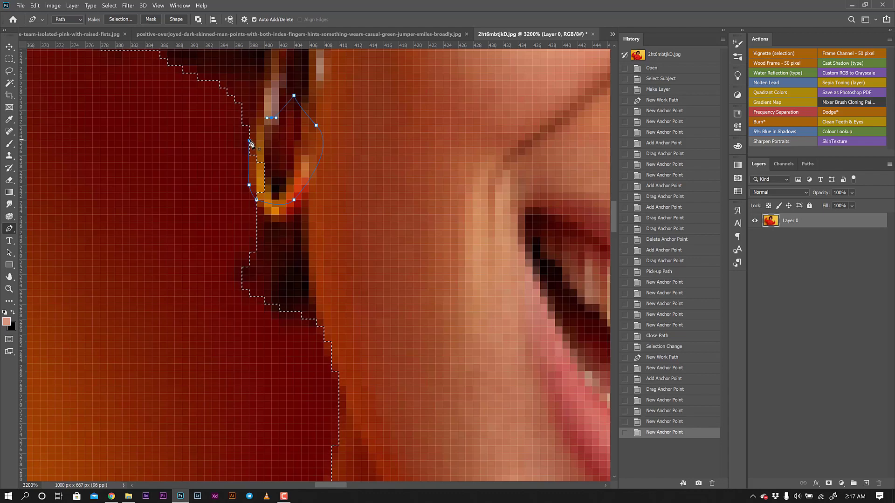
pyautogui.click(250, 140)
# Step: Make a selection from the earring path using Add to Selection with a 0-pixel feather
pyautogui.rightClick(342, 132)
pyautogui.click(400, 176)
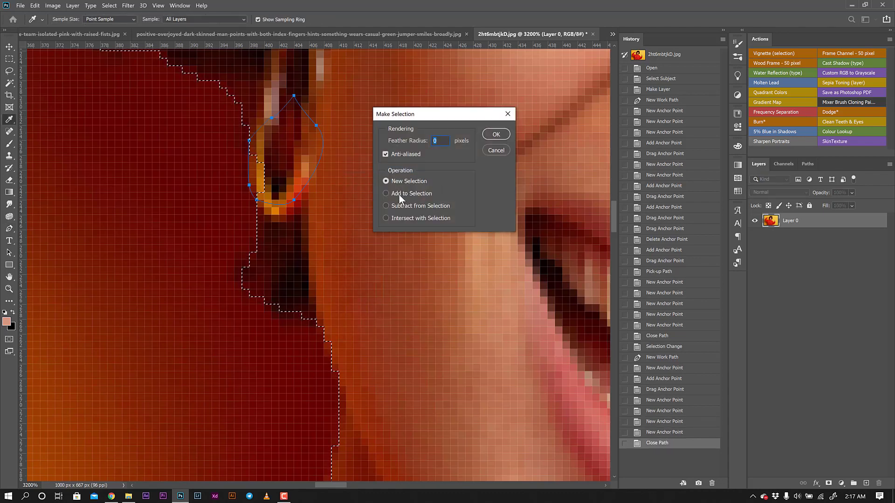
pyautogui.click(399, 195)
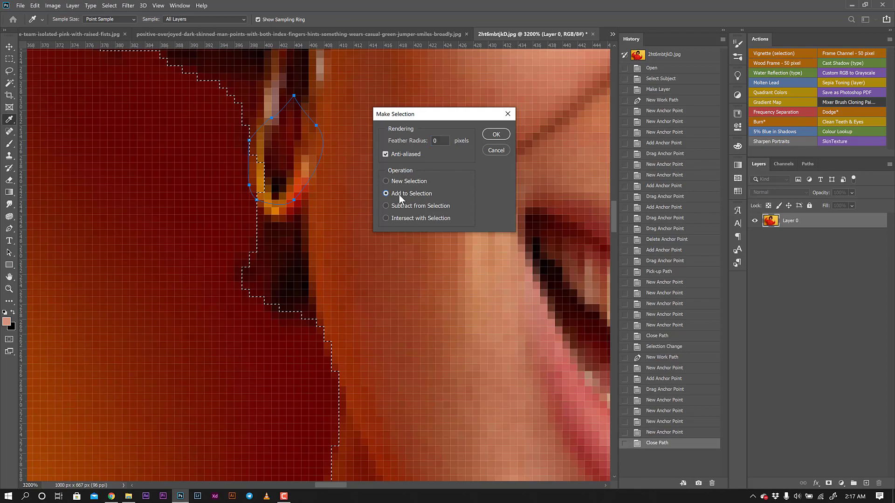
pyautogui.click(497, 136)
pyautogui.keyDown('ctrl'); pyautogui.keyDown('alt'); pyautogui.click(415, 240); pyautogui.keyUp('alt'); pyautogui.keyUp('ctrl')
pyautogui.keyDown('ctrl'); pyautogui.keyDown('alt'); pyautogui.click(415, 240); pyautogui.keyUp('alt'); pyautogui.keyUp('ctrl')
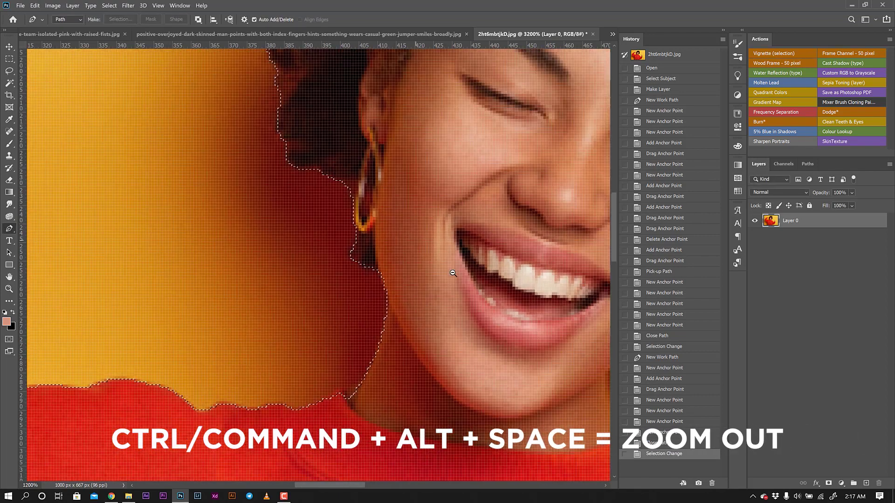
pyautogui.moveTo(427, 278); pyautogui.dragTo(350, 273)
pyautogui.moveTo(601, 345); pyautogui.dragTo(469, 315)
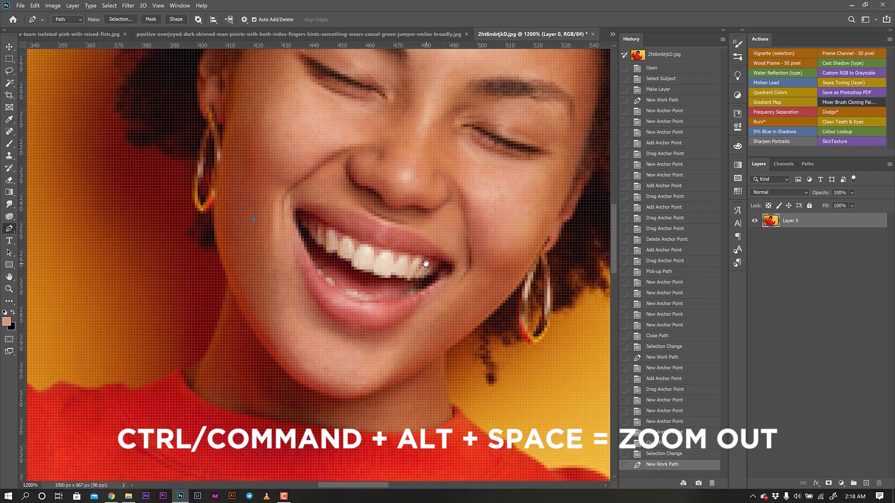
pyautogui.moveTo(466, 410); pyautogui.dragTo(430, 370)
pyautogui.keyDown('ctrl'); pyautogui.click(431, 369); pyautogui.keyUp('ctrl')
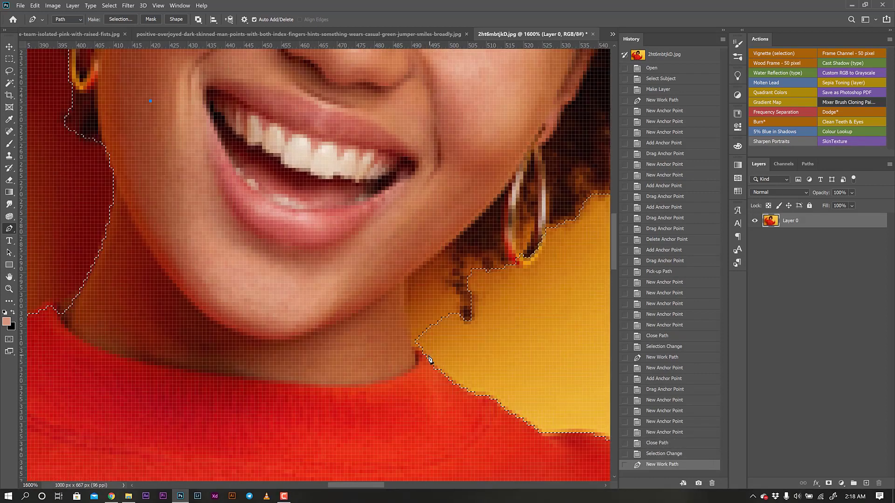
pyautogui.keyDown('ctrl'); pyautogui.click(426, 355); pyautogui.keyUp('ctrl')
pyautogui.click(418, 347)
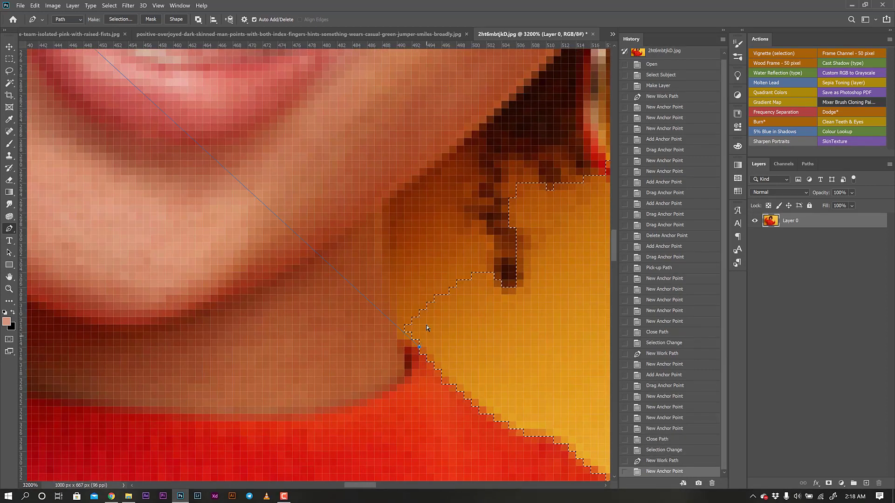
pyautogui.rightClick(380, 205)
pyautogui.click(395, 215)
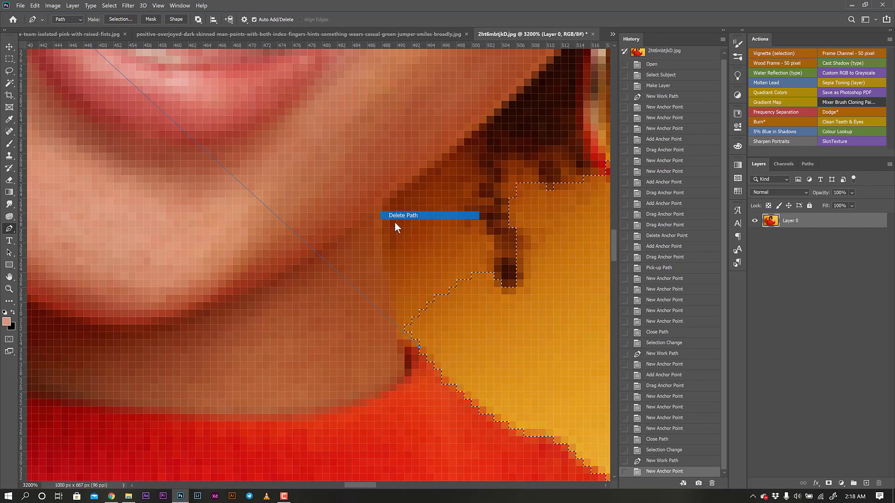
# Step: Start a path at the collar on the opposite side of the neck, going up the neck, along the jaw and down to the hair curl's tip
pyautogui.click(419, 347)
pyautogui.click(397, 339)
pyautogui.click(389, 205)
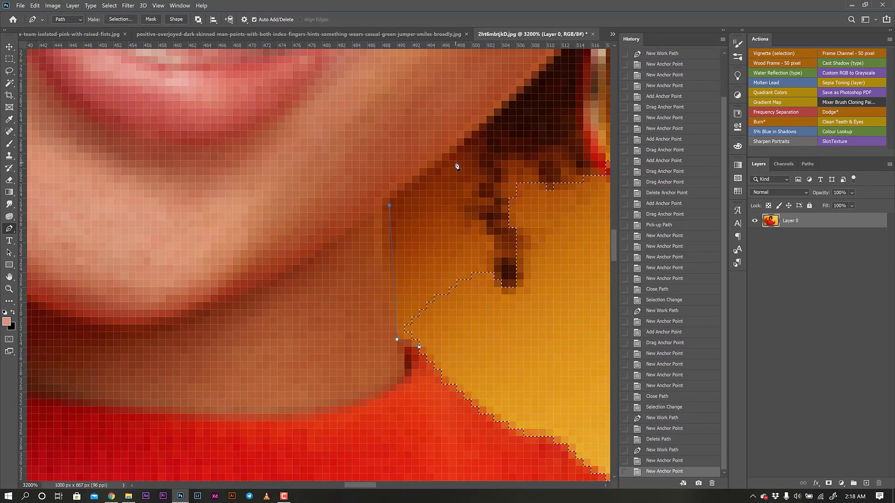
pyautogui.click(464, 139)
pyautogui.click(501, 286)
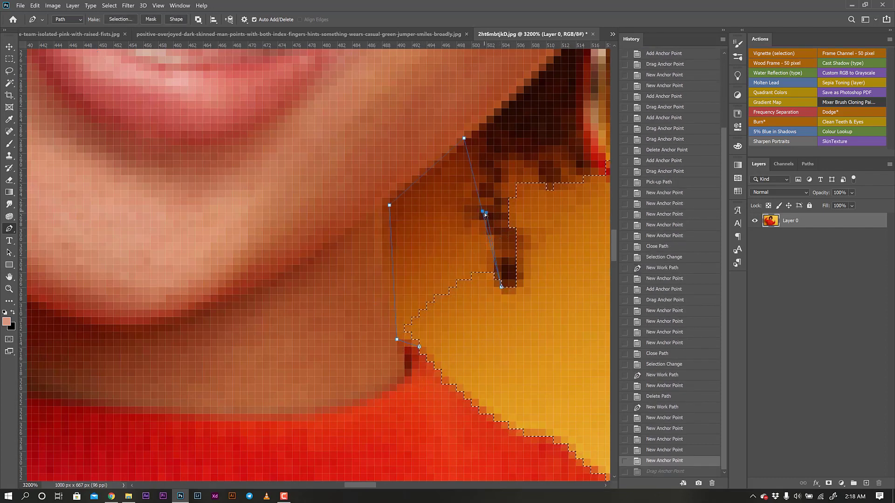
# Step: Add anchor points to the segment beside the hanging hair curl and bend it along the curl's inner edge
pyautogui.click(472, 214)
pyautogui.moveTo(471, 215); pyautogui.dragTo(472, 213)
pyautogui.click(465, 168)
pyautogui.moveTo(466, 168); pyautogui.dragTo(479, 168)
pyautogui.click(483, 246)
pyautogui.moveTo(482, 246); pyautogui.dragTo(494, 235)
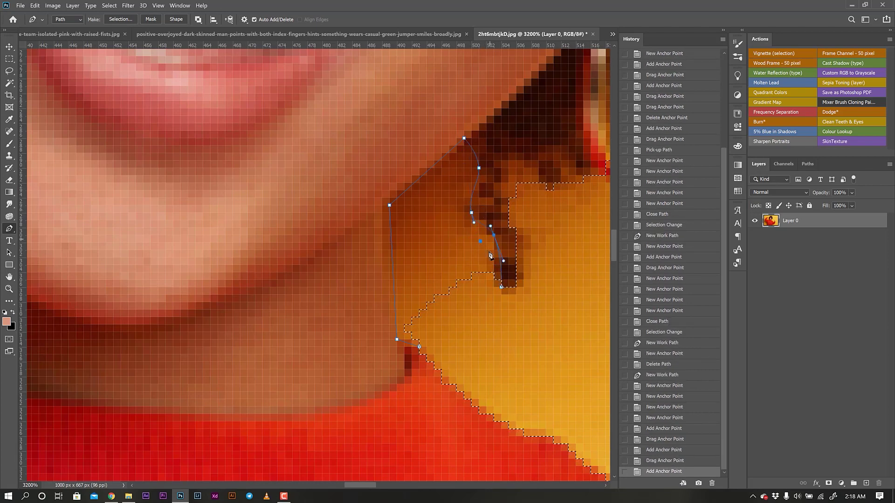
# Step: Close the path through the yellow background and make it a selection using Subtract from Selection with a 0-pixel feather
pyautogui.click(516, 354)
pyautogui.click(456, 362)
pyautogui.click(419, 348)
pyautogui.rightClick(462, 309)
pyautogui.click(502, 143)
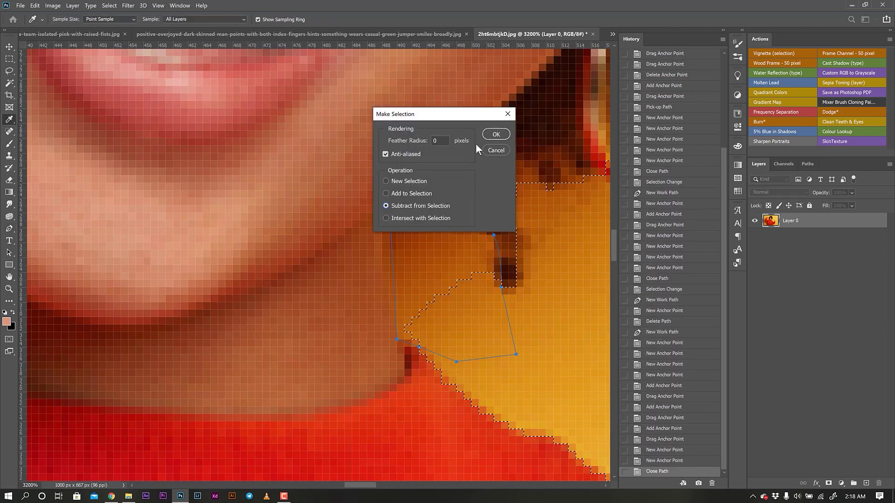
pyautogui.click(500, 139)
# Step: Add a layer mask to Layer 0 from the selection and open the mask in Select and Mask
pyautogui.hotkey('ctrl', '0')
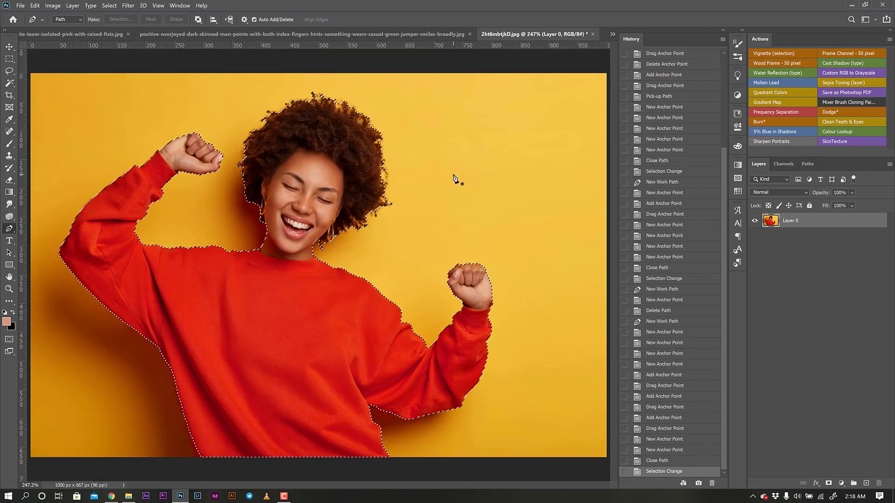
pyautogui.click(829, 485)
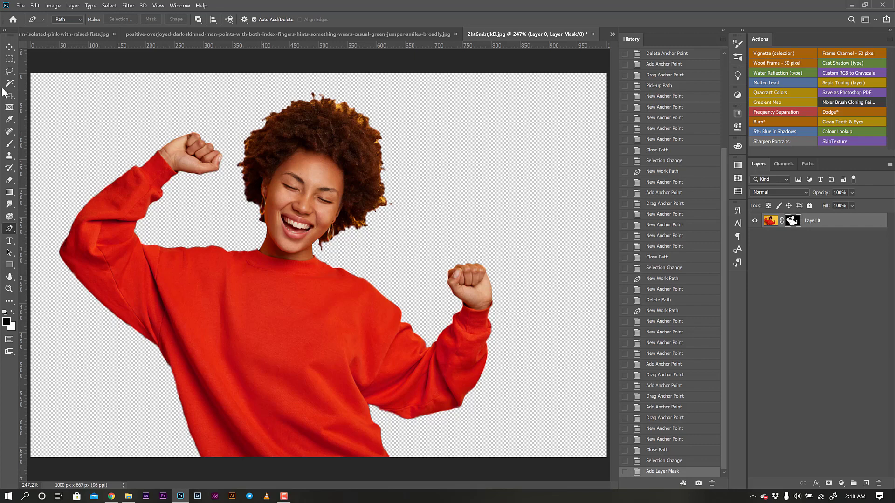
pyautogui.click(111, 6)
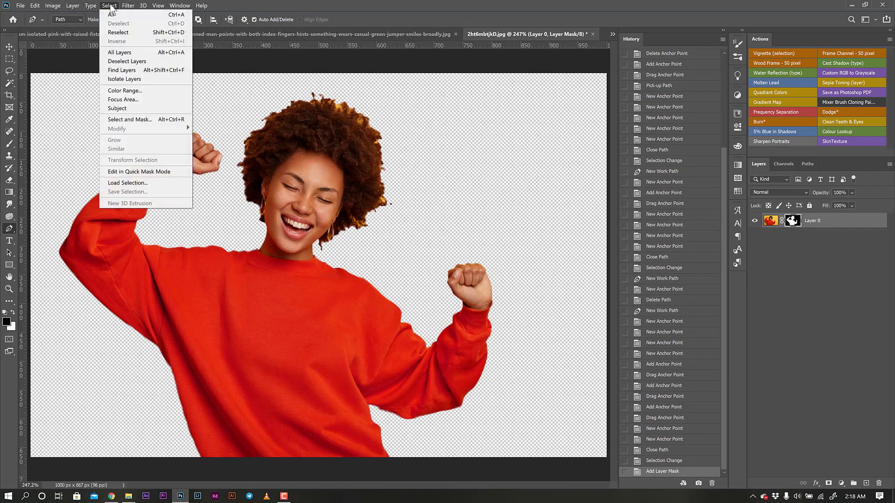
pyautogui.click(129, 120)
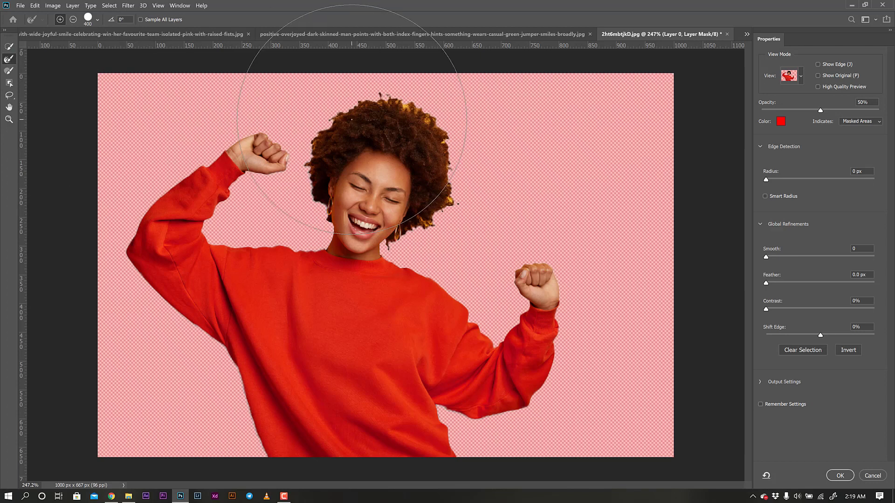
# Step: Reduce the Refine Edge Brush to size 15, refine the mask around the curly hair's edges, and apply the refinement
pyautogui.press('[')
pyautogui.press('[')
pyautogui.press('[')
pyautogui.press('[')
pyautogui.press('[')
pyautogui.press('[')
pyautogui.press('[')
pyautogui.press('[')
pyautogui.press('[')
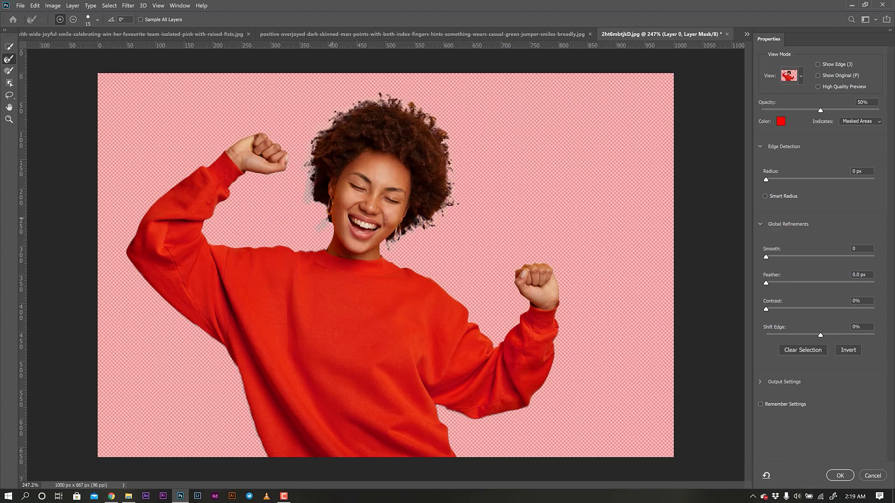
pyautogui.click(840, 476)
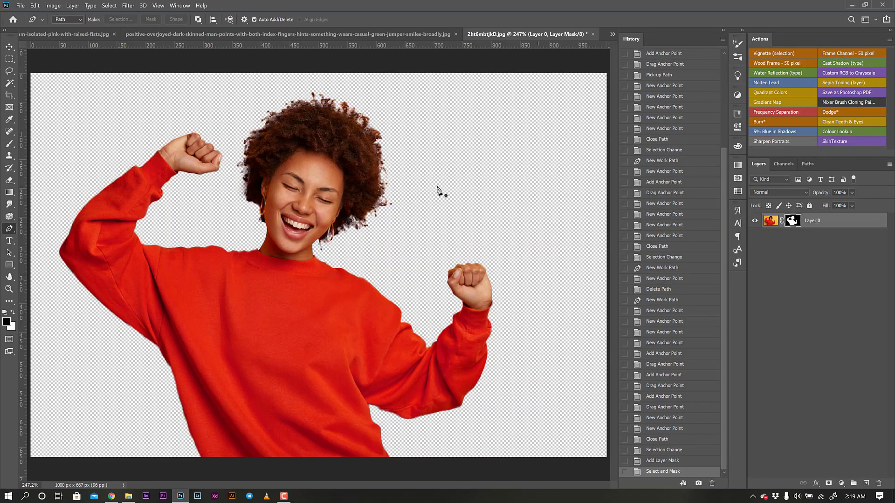
pyautogui.keyDown('alt'); pyautogui.click(328, 186); pyautogui.keyUp('alt')
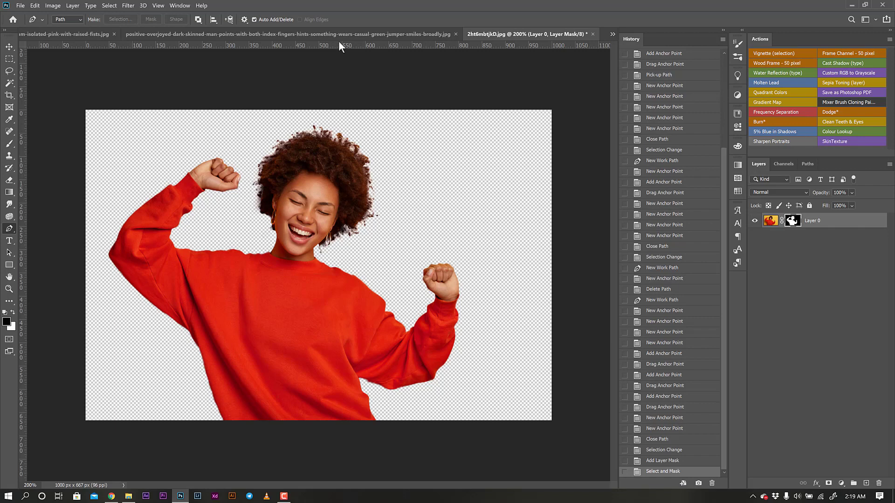
# Step: Switch to the pink-background photo of the curly-haired woman, unlock its Background layer and select her with Select Subject
pyautogui.click(612, 32)
pyautogui.click(528, 36)
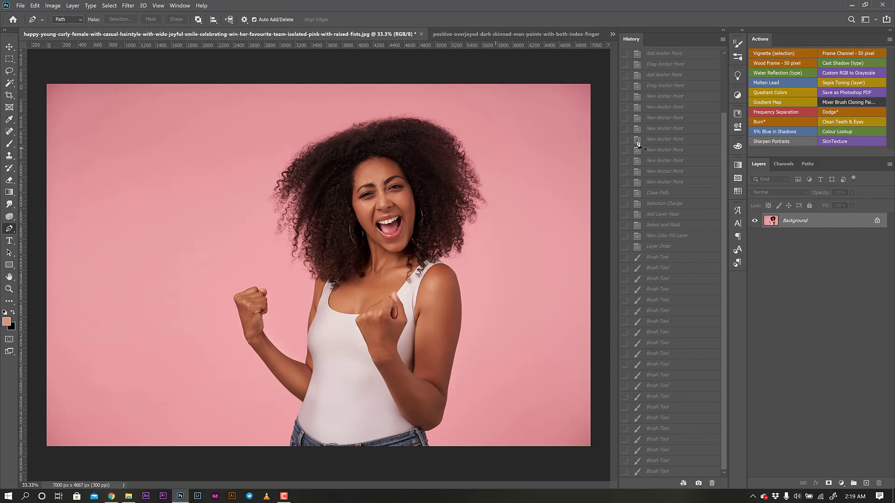
pyautogui.click(877, 222)
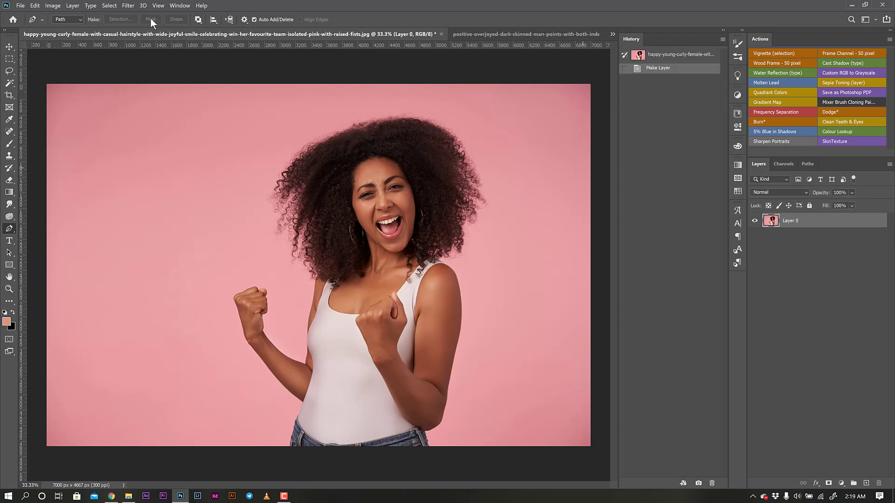
pyautogui.click(10, 84)
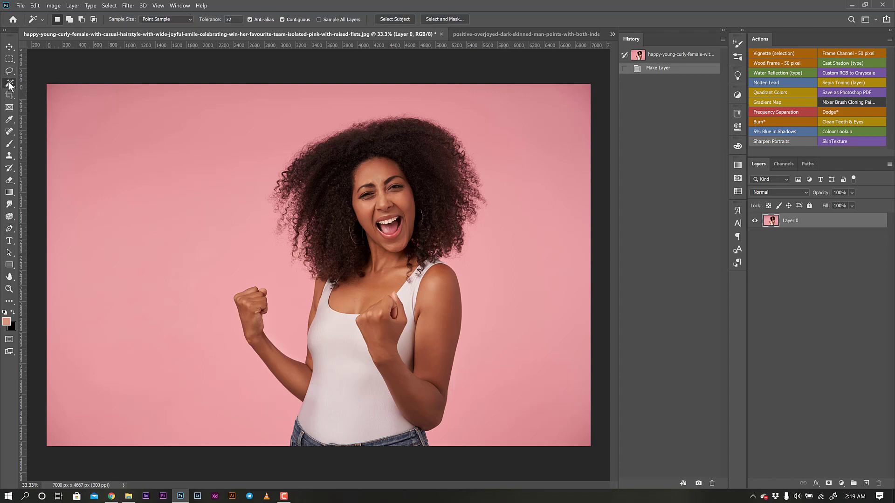
pyautogui.click(391, 20)
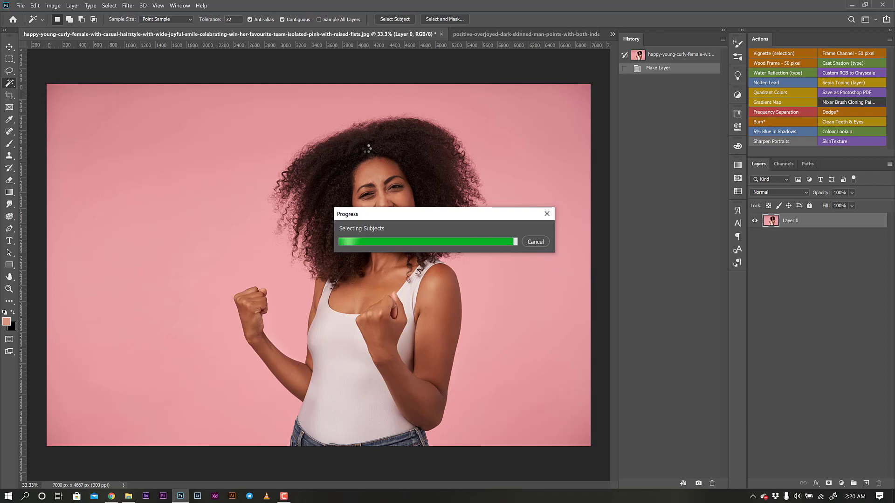
# Step: Start a Pen path on the unselected upper arm beside the white top, running from the armpit up to the hair
pyautogui.keyDown('ctrl'); pyautogui.click(321, 314); pyautogui.keyUp('ctrl')
pyautogui.keyDown('ctrl'); pyautogui.click(310, 291); pyautogui.keyUp('ctrl')
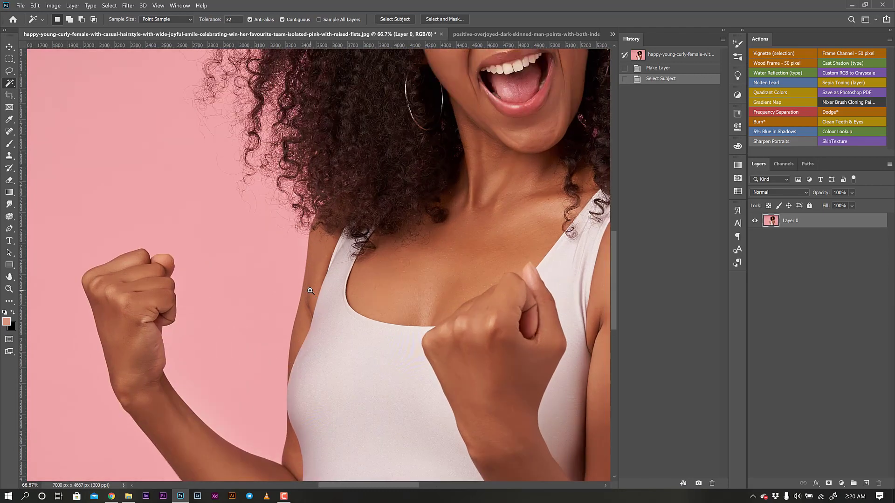
pyautogui.keyDown('ctrl'); pyautogui.click(310, 291); pyautogui.keyUp('ctrl')
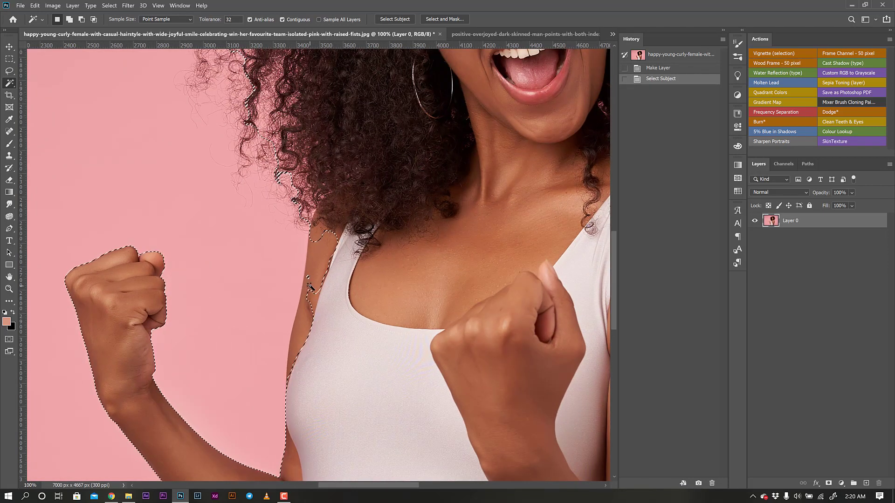
pyautogui.press('p')
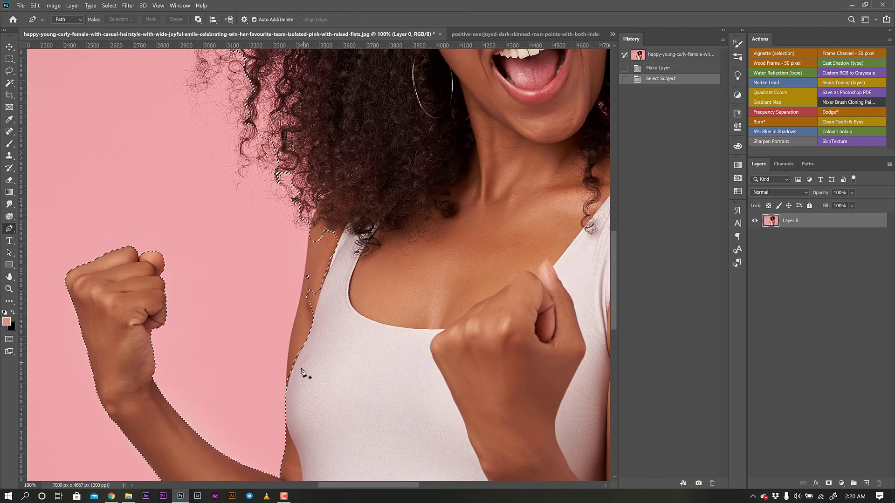
pyautogui.click(287, 393)
pyautogui.keyDown('ctrl'); pyautogui.click(307, 337); pyautogui.keyUp('ctrl')
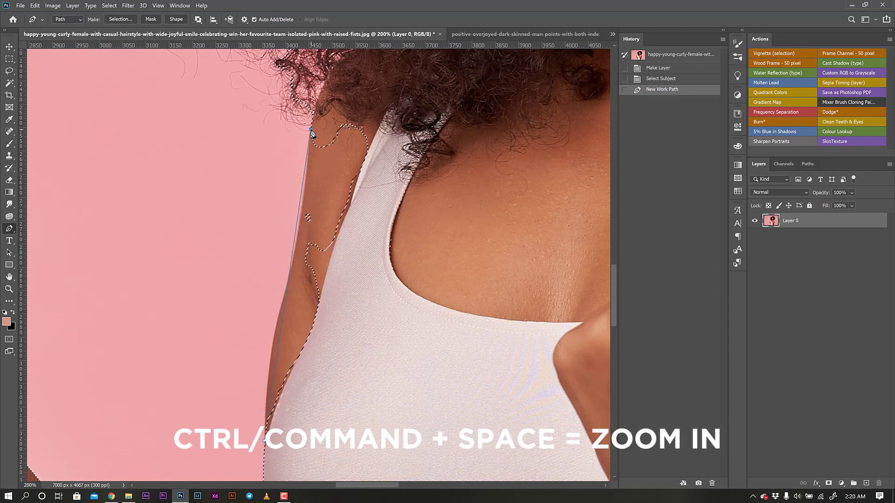
# Step: Add three anchor points to the path segment and bend it along the upper arm's outer edge
pyautogui.click(301, 197)
pyautogui.moveTo(301, 200); pyautogui.dragTo(304, 196)
pyautogui.moveTo(282, 339); pyautogui.dragTo(274, 340)
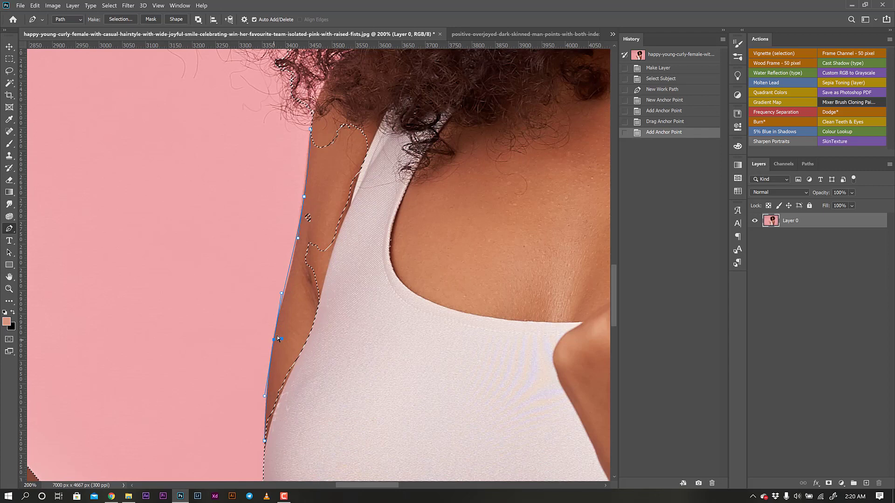
pyautogui.click(288, 271)
pyautogui.moveTo(288, 273); pyautogui.dragTo(290, 273)
# Step: Run the path through the lower hair and down the white top, and close it around the unselected arm area
pyautogui.click(339, 455)
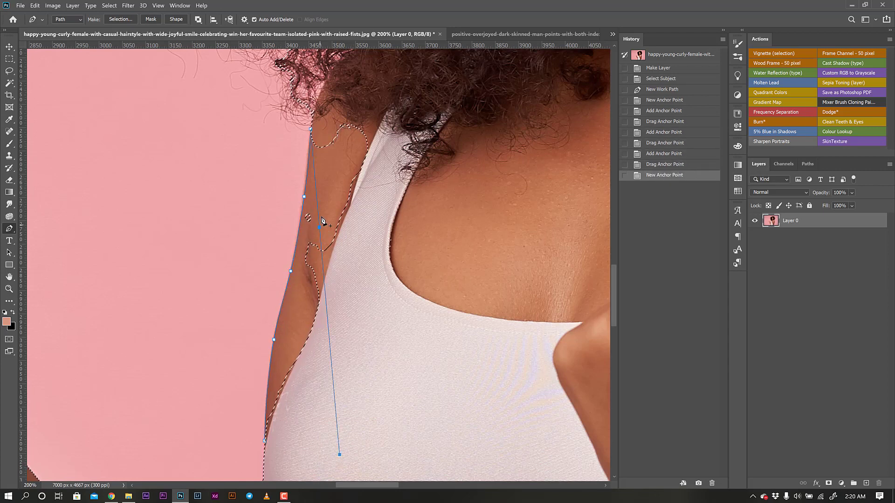
pyautogui.hotkey('ctrl', 'z')
pyautogui.click(377, 75)
pyautogui.click(430, 112)
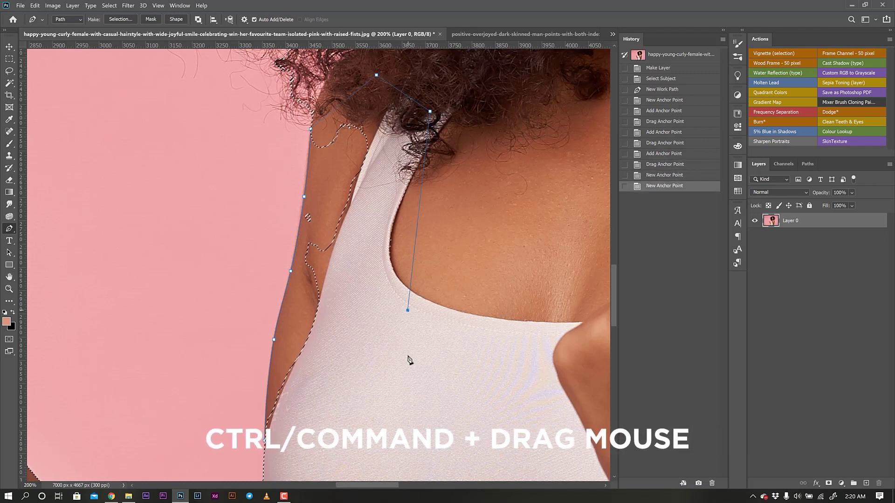
pyautogui.click(391, 440)
pyautogui.click(341, 455)
pyautogui.click(303, 464)
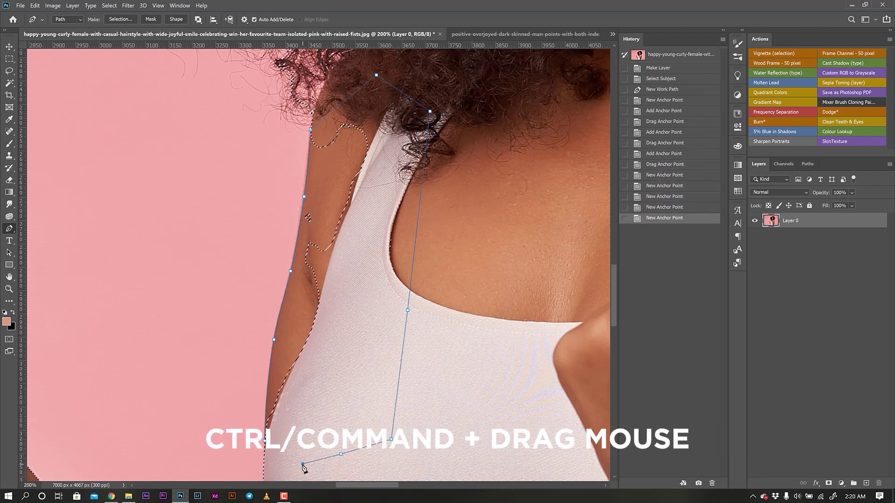
pyautogui.click(265, 441)
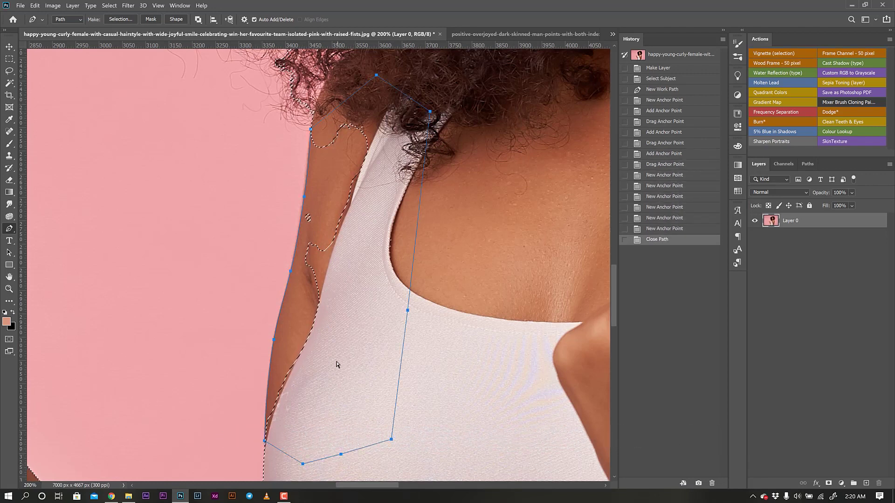
# Step: Make the closed path a selection using Add to Selection with a 0-pixel feather
pyautogui.keyDown('alt'); pyautogui.click(340, 345); pyautogui.keyUp('alt')
pyautogui.keyDown('alt'); pyautogui.click(383, 294); pyautogui.keyUp('alt')
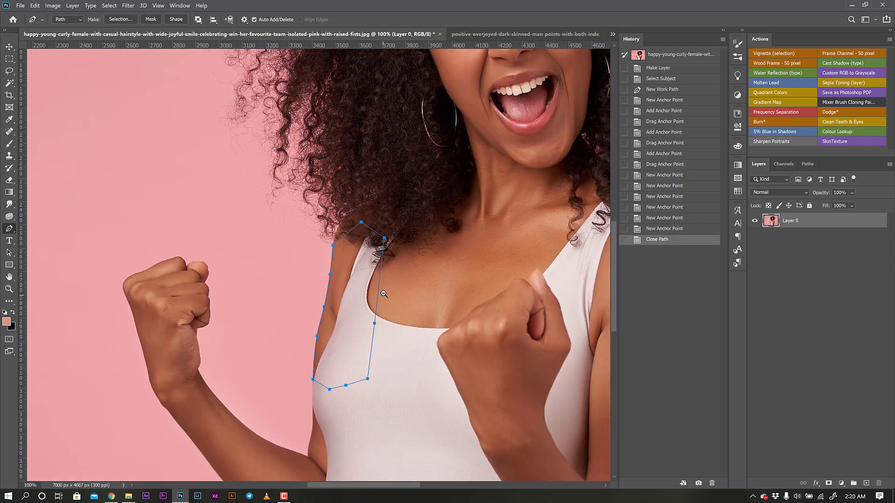
pyautogui.rightClick(430, 262)
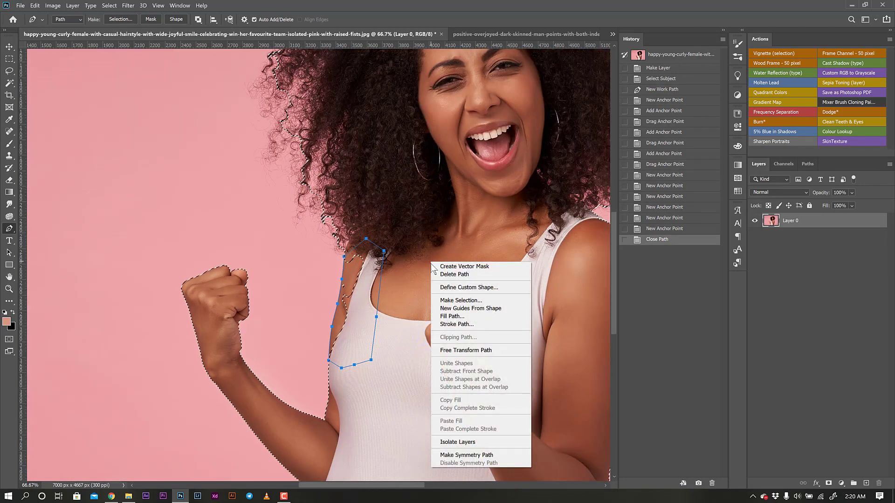
pyautogui.click(447, 300)
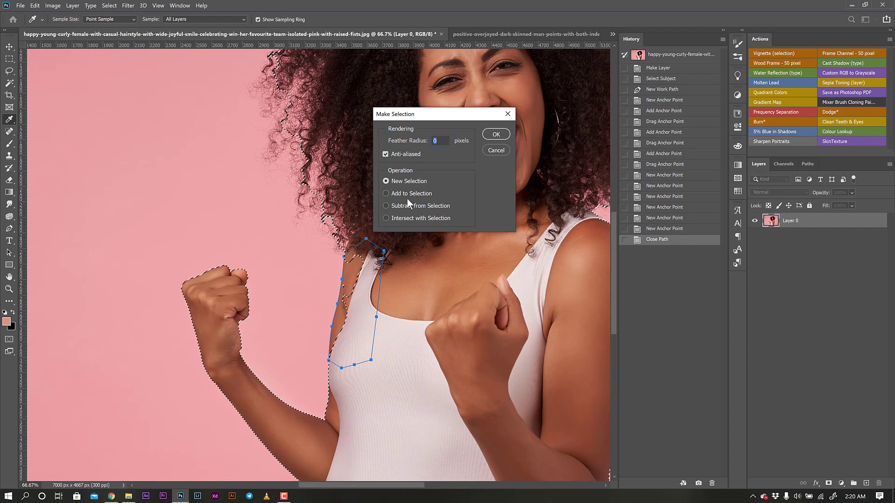
pyautogui.click(408, 192)
pyautogui.click(495, 134)
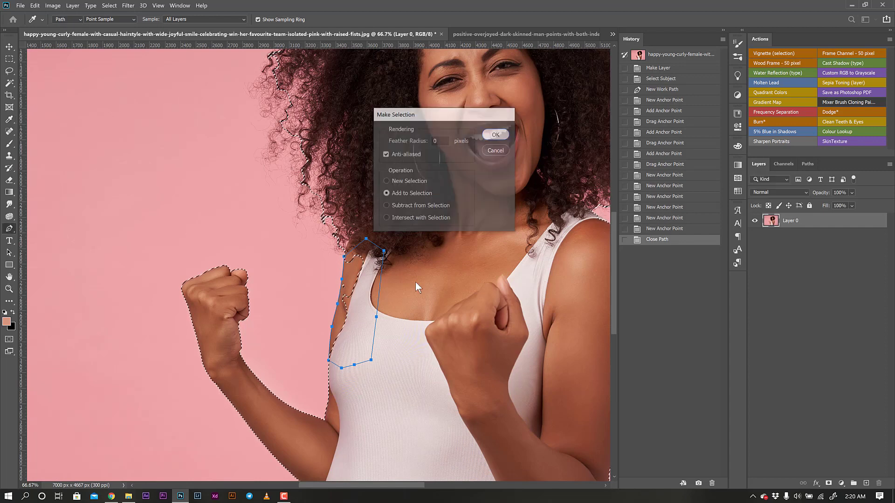
# Step: Add a layer mask to Layer 0 from the corrected selection and open the mask in Select and Mask
pyautogui.keyDown('alt'); pyautogui.click(414, 282); pyautogui.keyUp('alt')
pyautogui.moveTo(444, 268); pyautogui.dragTo(414, 269)
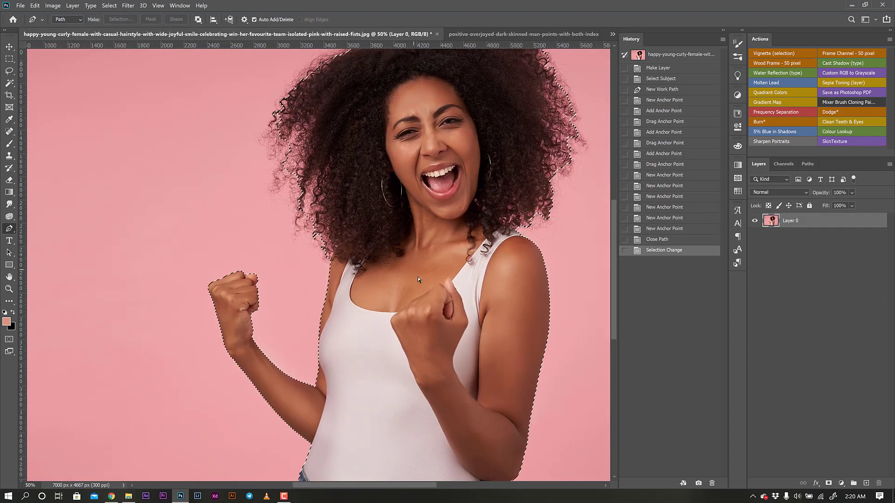
pyautogui.keyDown('alt'); pyautogui.click(418, 275); pyautogui.keyUp('alt')
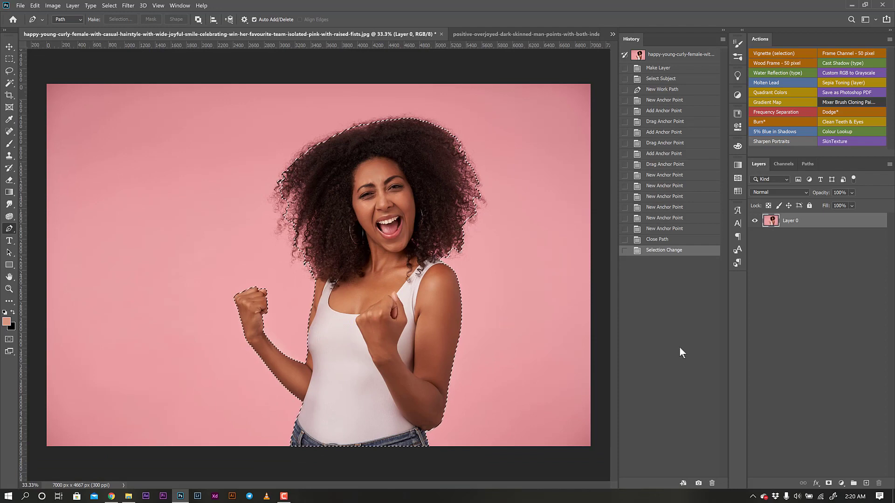
pyautogui.click(828, 484)
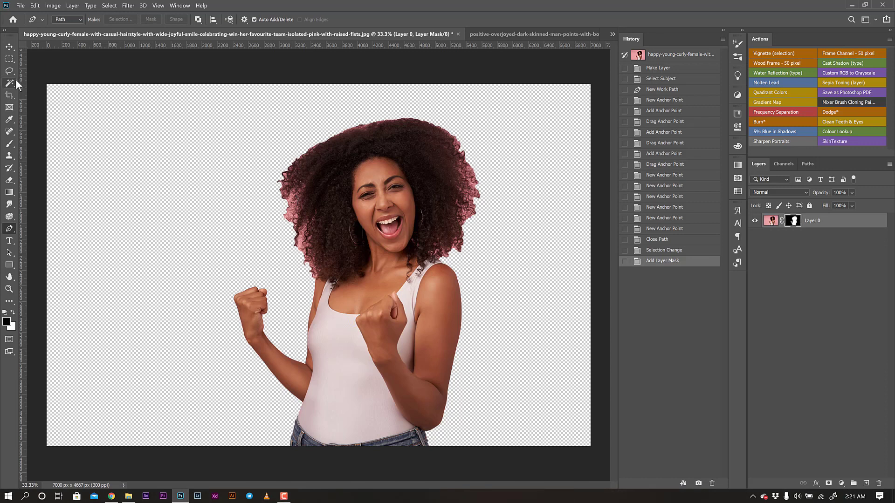
pyautogui.click(112, 7)
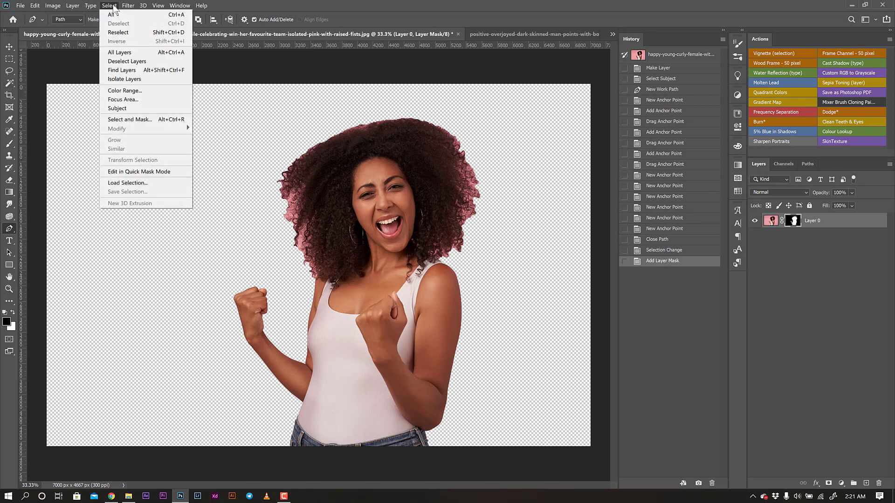
pyautogui.click(144, 120)
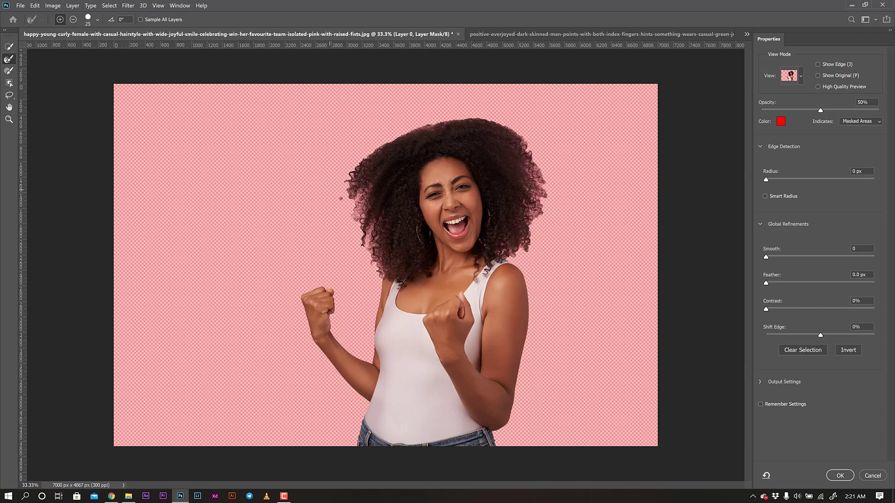
# Step: Enlarge the Refine Edge Brush to size 125 and brush along the hair's upper edge from the left side across the crown
pyautogui.press(']')
pyautogui.press(']')
pyautogui.press(']')
pyautogui.press(']')
pyautogui.press(']')
pyautogui.moveTo(355, 185)
pyautogui.mouseDown()
pyautogui.moveTo(379, 152)
pyautogui.moveTo(433, 126)
pyautogui.moveTo(485, 121)
pyautogui.moveTo(517, 133)
pyautogui.mouseUp()
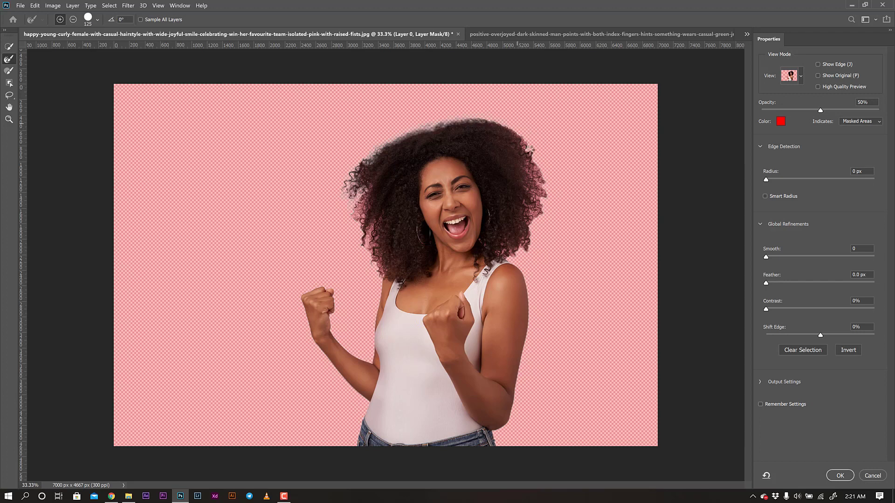
# Step: Enlarge the Refine Edge Brush to size 150, refine the hair edges down both sides of the head, and apply the refinement
pyautogui.press(']')
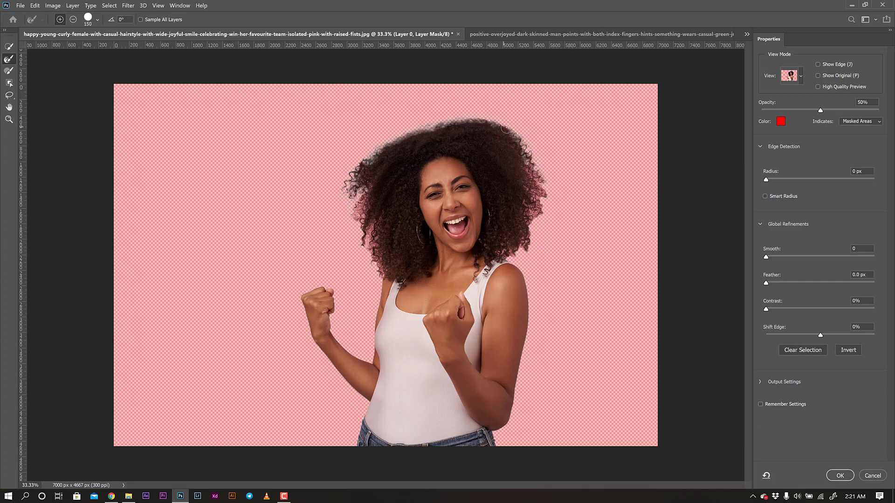
pyautogui.moveTo(528, 164)
pyautogui.mouseDown()
pyautogui.moveTo(543, 203)
pyautogui.moveTo(513, 245)
pyautogui.moveTo(485, 243)
pyautogui.mouseUp()
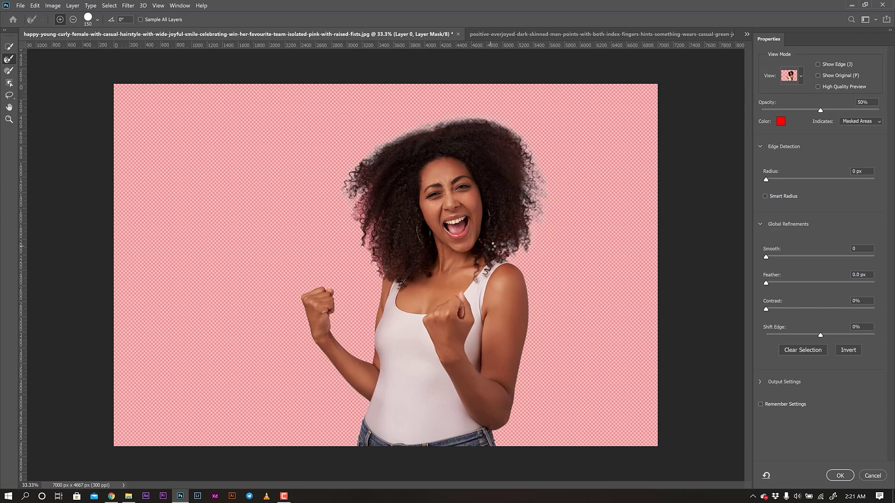
pyautogui.moveTo(367, 205); pyautogui.dragTo(354, 200)
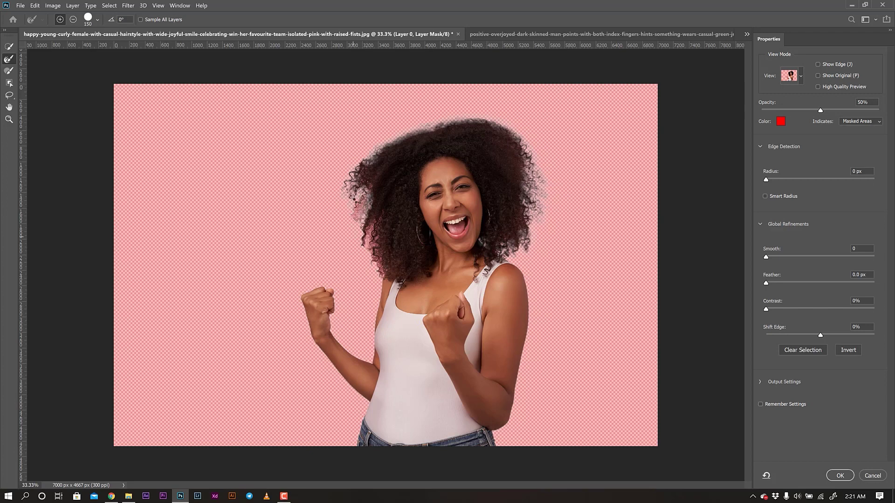
pyautogui.moveTo(368, 249)
pyautogui.mouseDown()
pyautogui.moveTo(377, 230)
pyautogui.moveTo(366, 233)
pyautogui.moveTo(378, 273)
pyautogui.moveTo(357, 181)
pyautogui.mouseUp()
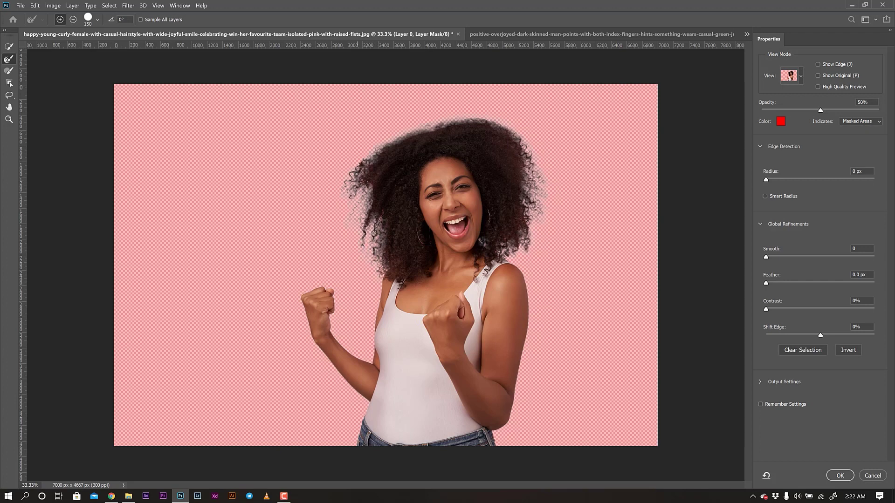
pyautogui.click(839, 474)
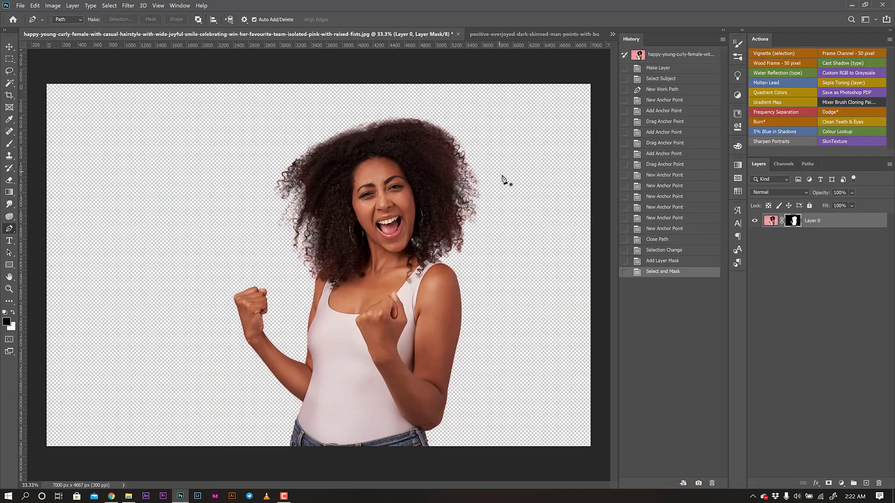
# Step: Add a Solid Color fill layer with colour d9967c and place it beneath Layer 0 as the background
pyautogui.hotkey('ctrl', '-')
pyautogui.click(842, 484)
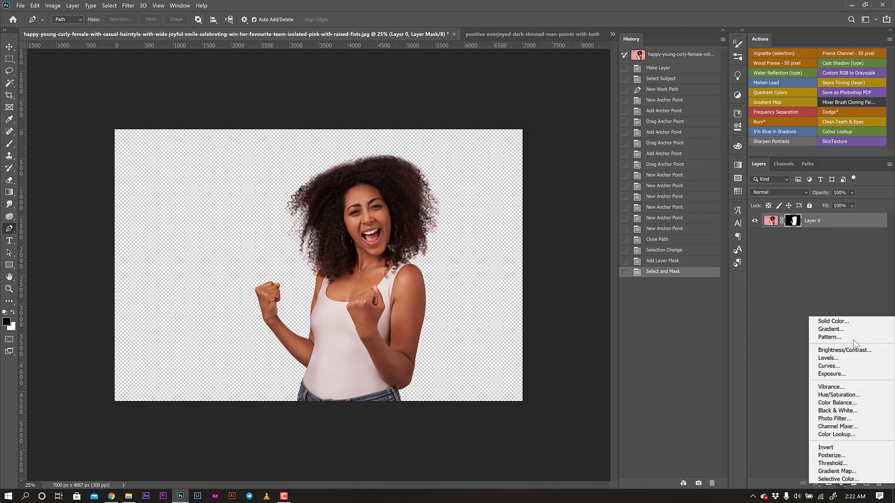
pyautogui.click(830, 321)
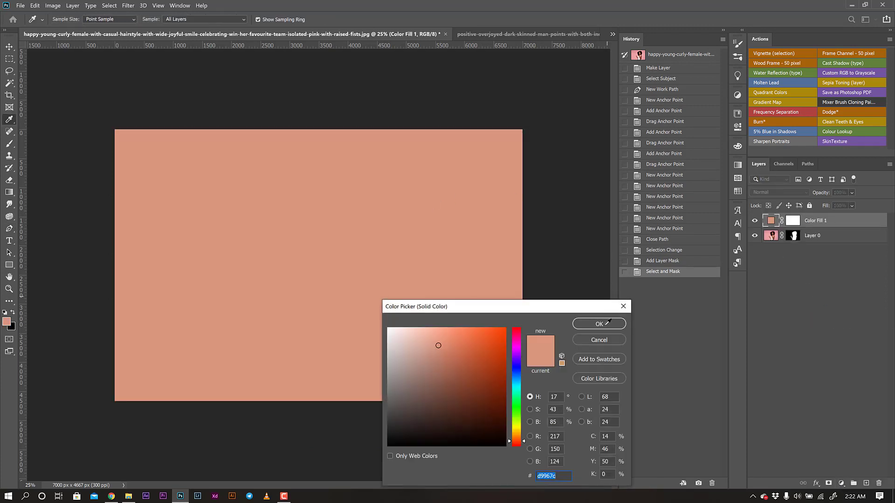
pyautogui.press('Return')
pyautogui.moveTo(832, 225); pyautogui.dragTo(813, 242)
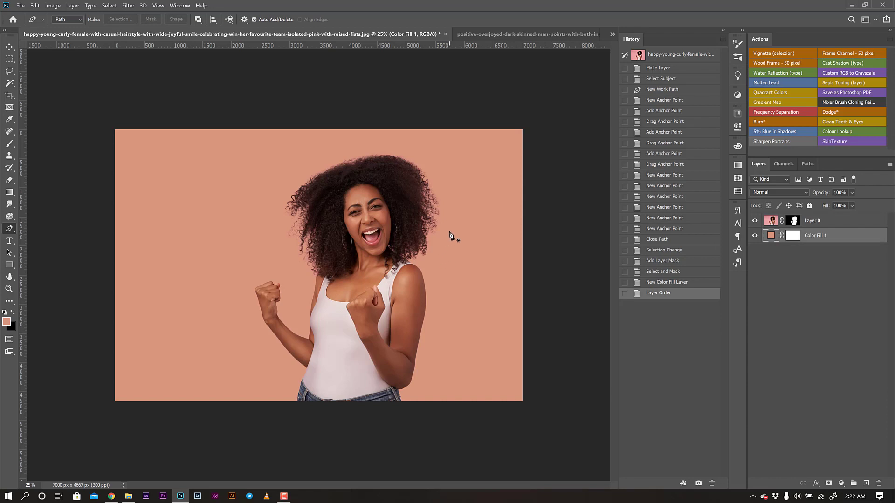